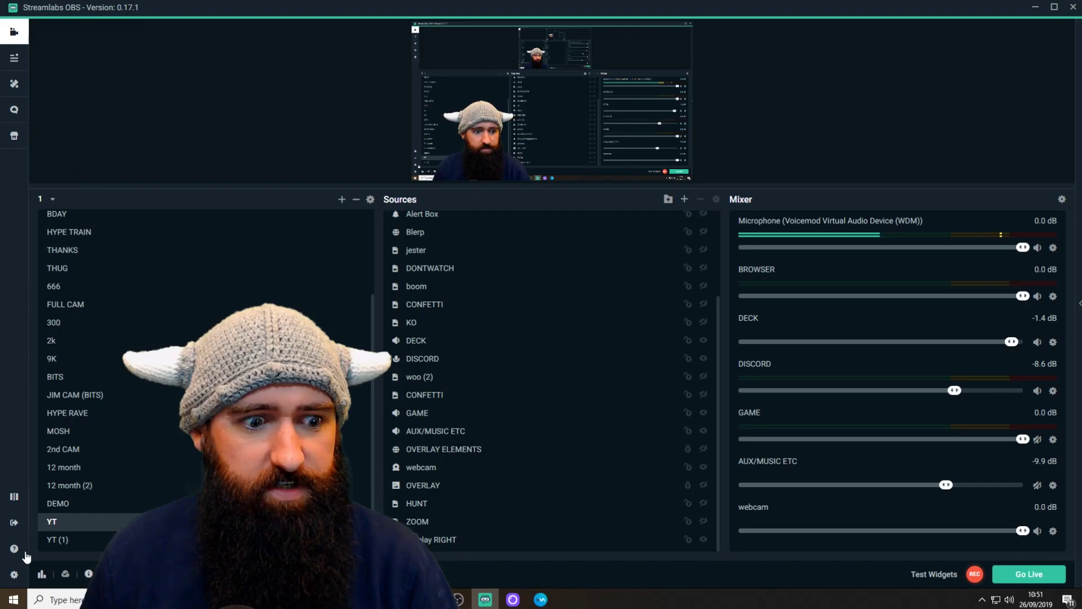
Open the settings in both Streamlabs OBS and OBS Studio, moving each window toward the top right
{"action": "left_click", "coordinate": [11, 577]}
{"action": "left_click_drag", "start_coordinate": [522, 88], "coordinate": [801, 41]}
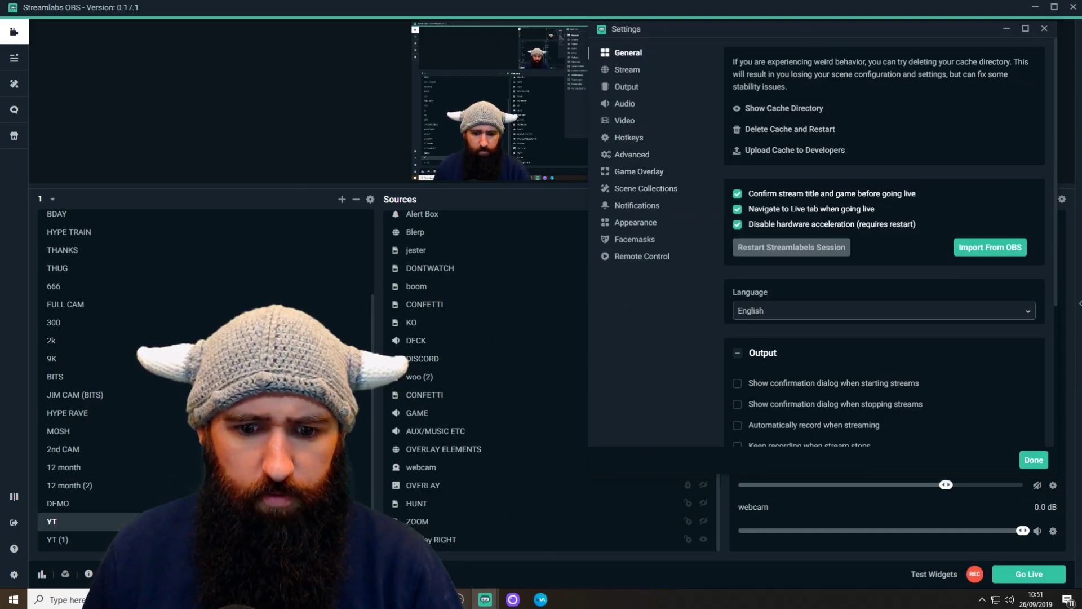
{"action": "left_click", "coordinate": [459, 600]}
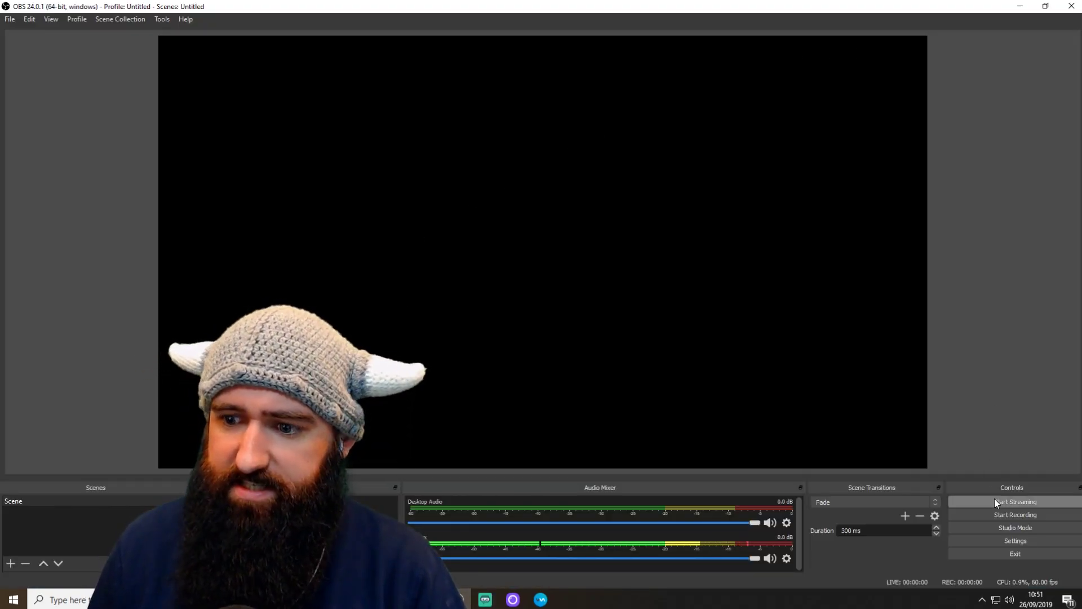
{"action": "left_click", "coordinate": [1023, 540]}
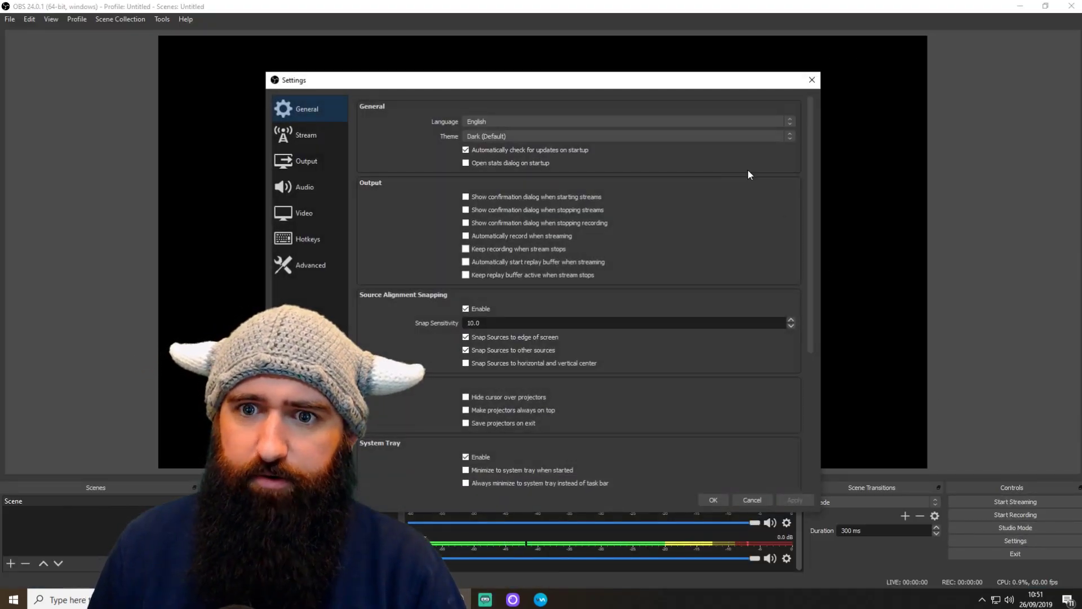
{"action": "left_click_drag", "start_coordinate": [635, 79], "coordinate": [778, 34]}
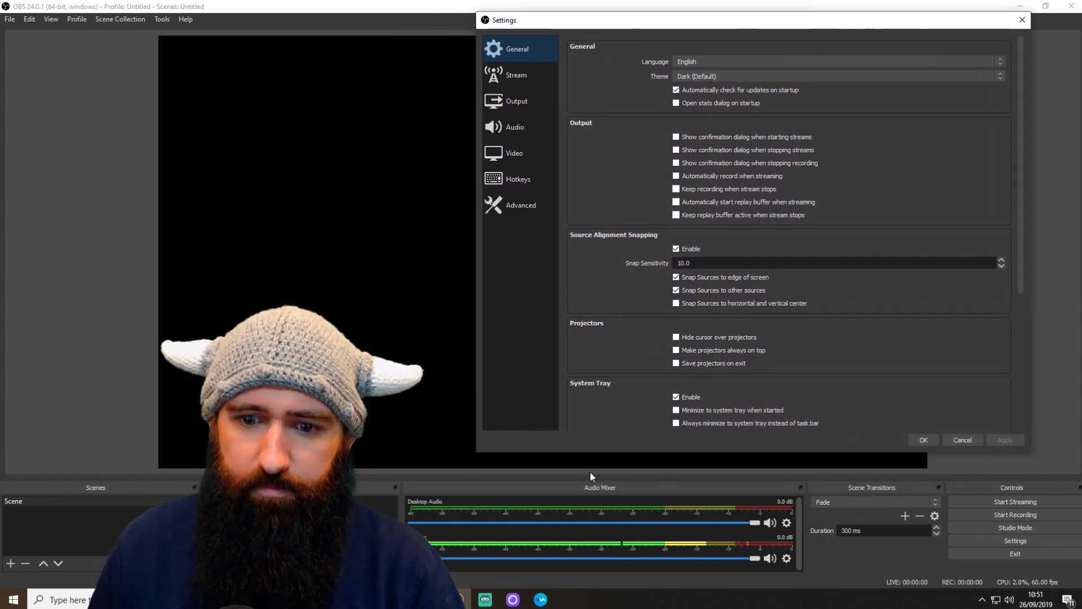
Bring the Streamlabs OBS settings window forward and go to its Output page
{"action": "left_click", "coordinate": [486, 601]}
{"action": "left_click", "coordinate": [452, 556]}
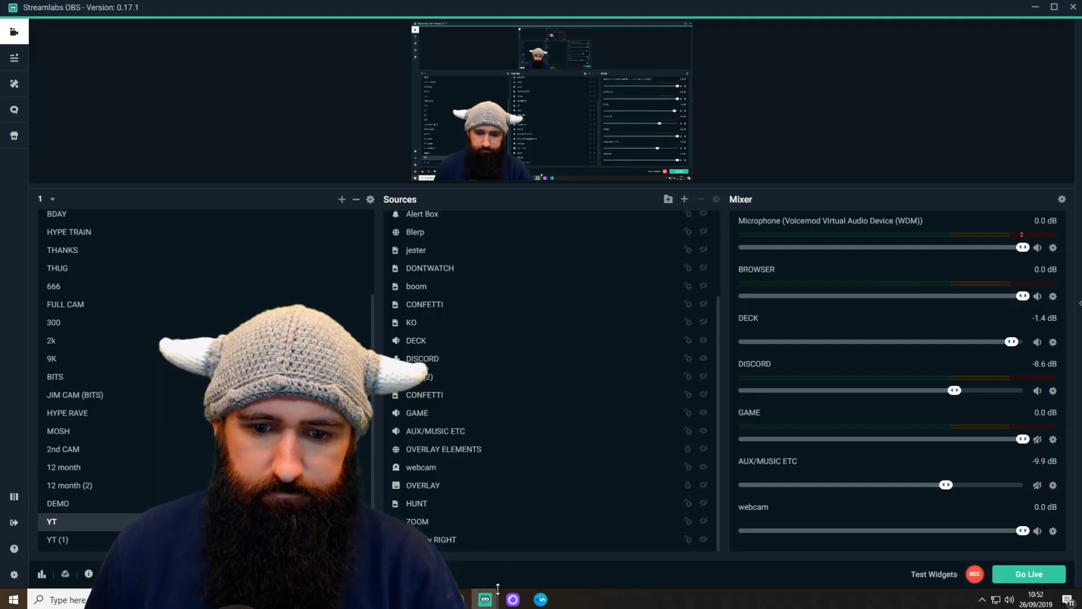
{"action": "mouse_move", "coordinate": [486, 600]}
{"action": "left_click", "coordinate": [540, 560]}
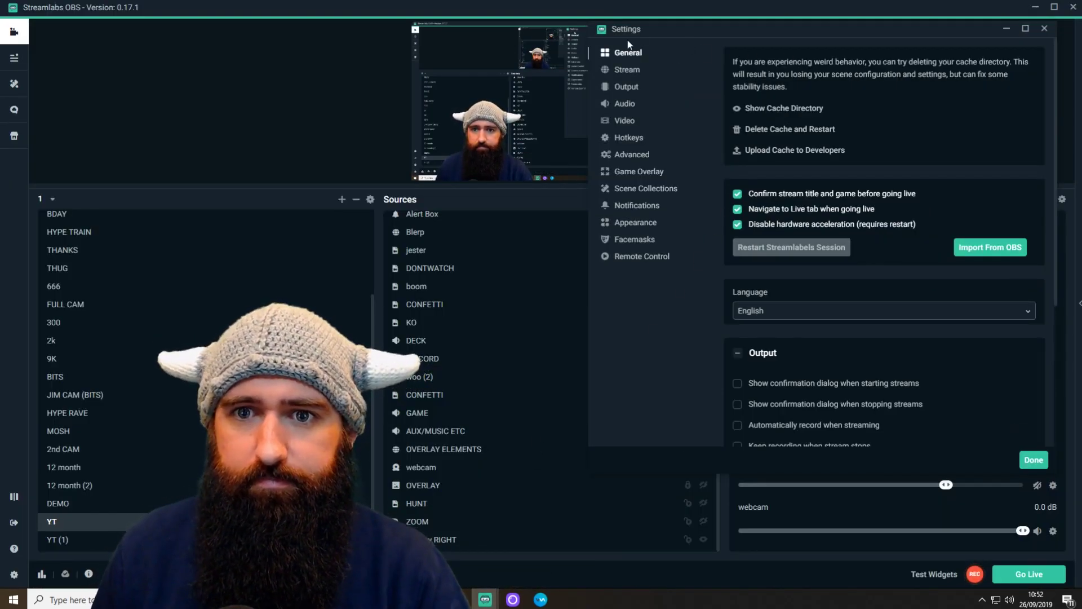
{"action": "left_click", "coordinate": [625, 88]}
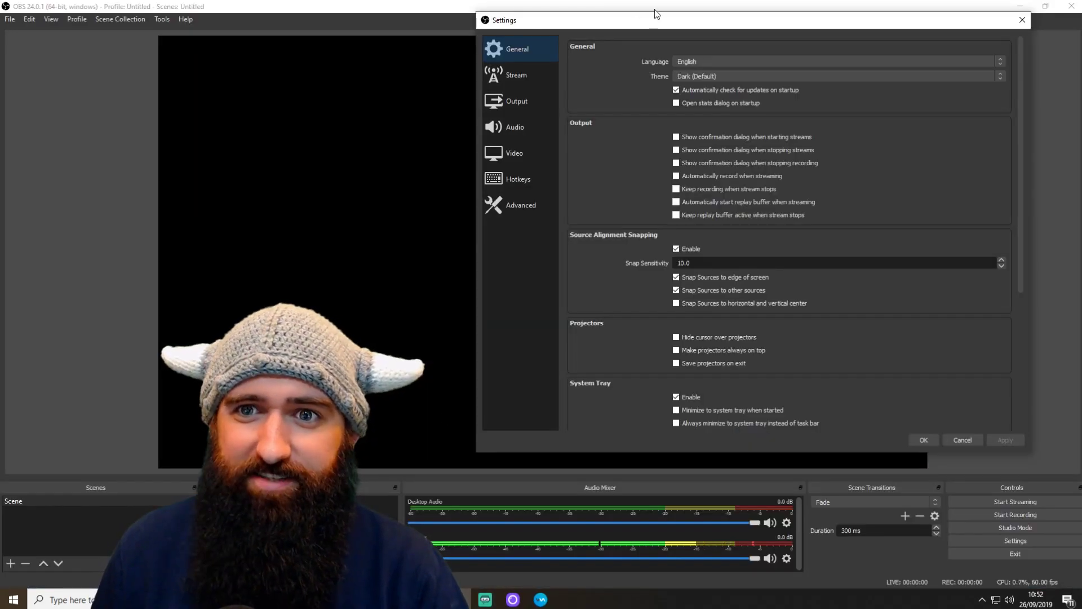
Set OBS Studio's Output Mode to Advanced and tick Audio Track 2 on the Recording tab
{"action": "left_click_drag", "start_coordinate": [564, 19], "coordinate": [612, 15]}
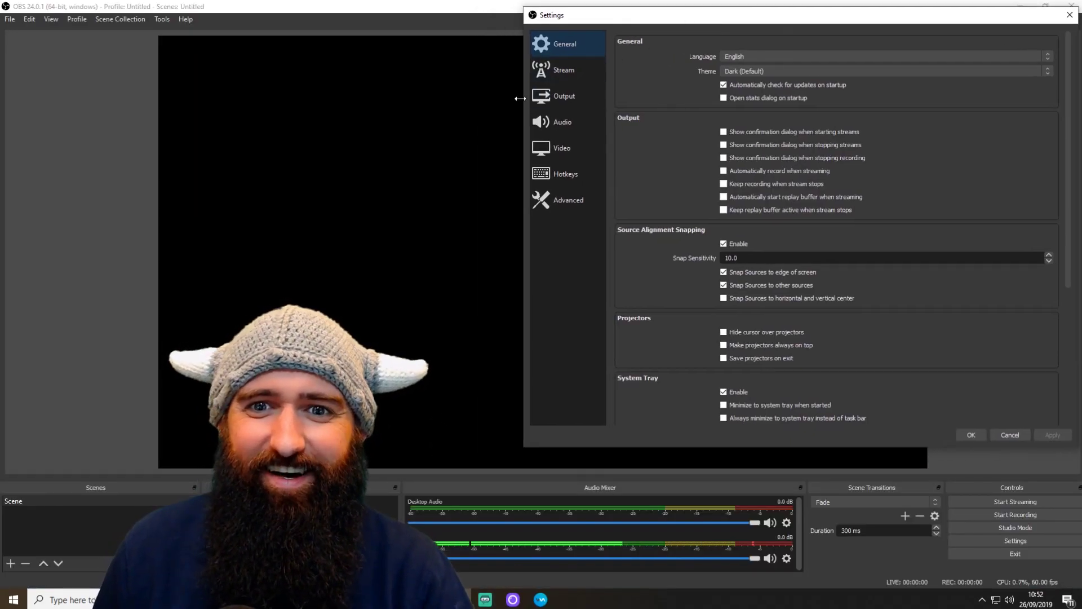
{"action": "left_click", "coordinate": [554, 97]}
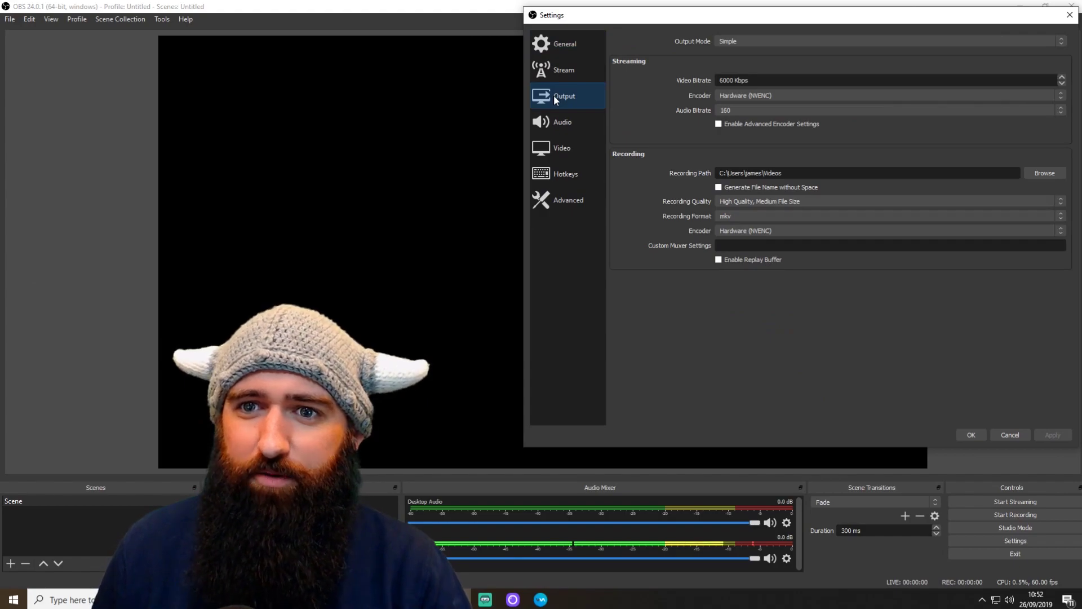
{"action": "left_click", "coordinate": [745, 42]}
{"action": "left_click", "coordinate": [754, 54]}
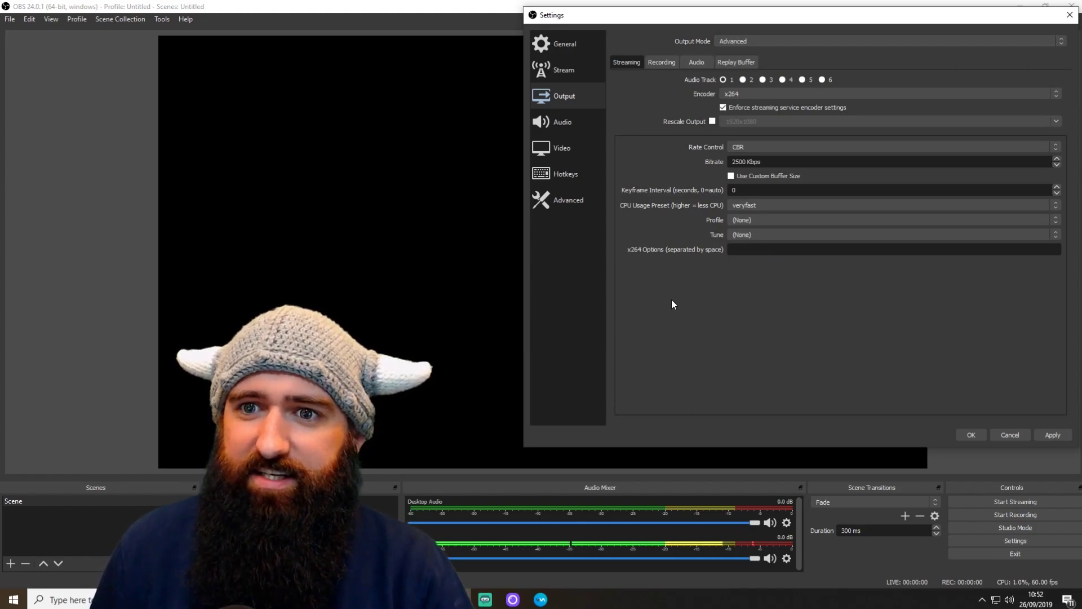
{"action": "left_click", "coordinate": [661, 62]}
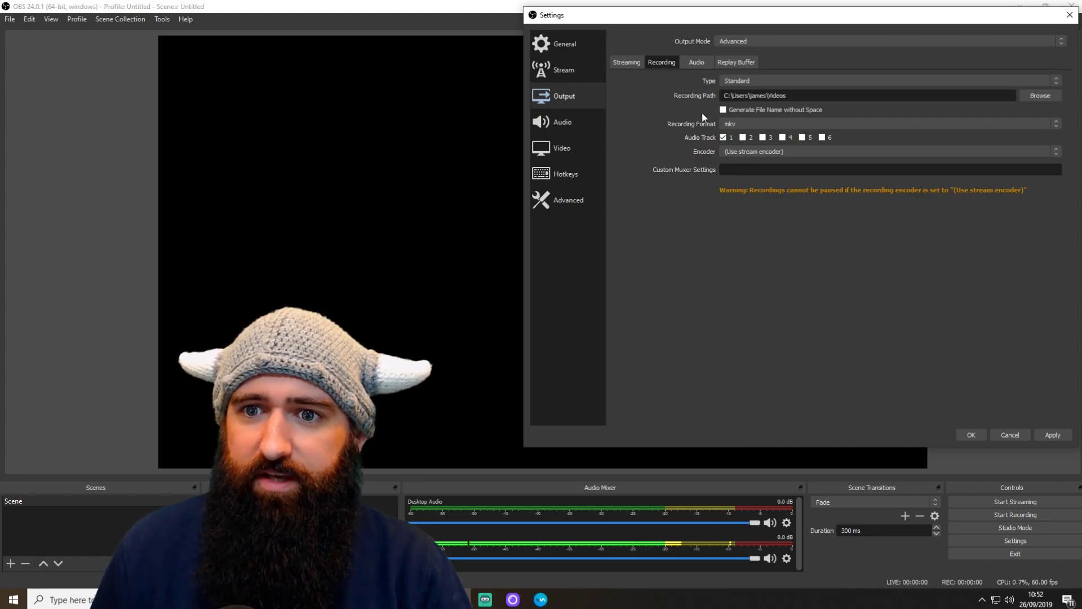
{"action": "left_click", "coordinate": [743, 137]}
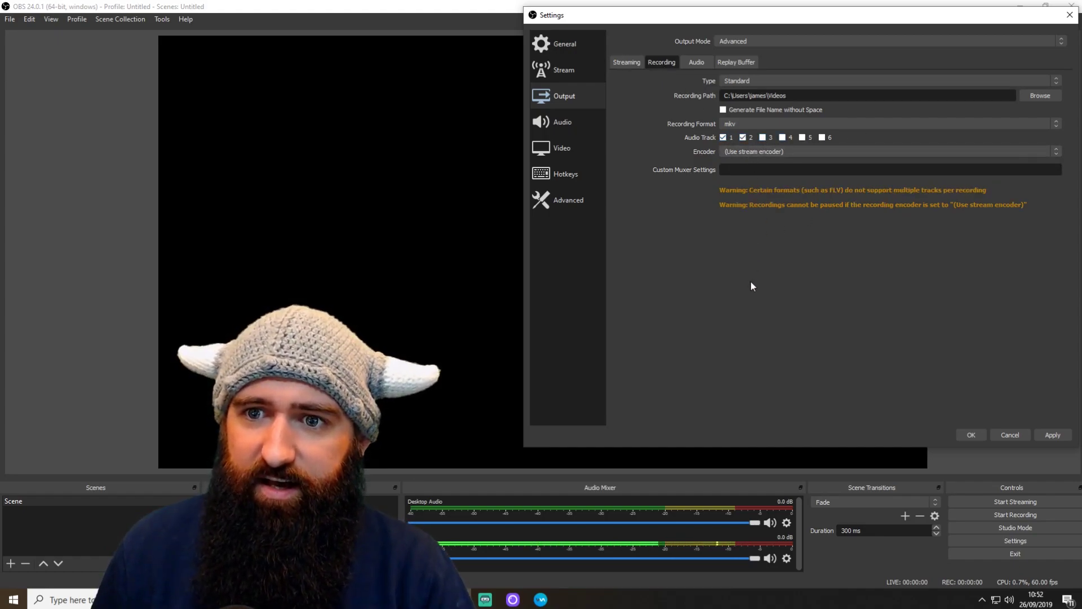
Choose mp4 instead of mkv in the Recording Format dropdown
{"action": "left_click", "coordinate": [750, 125]}
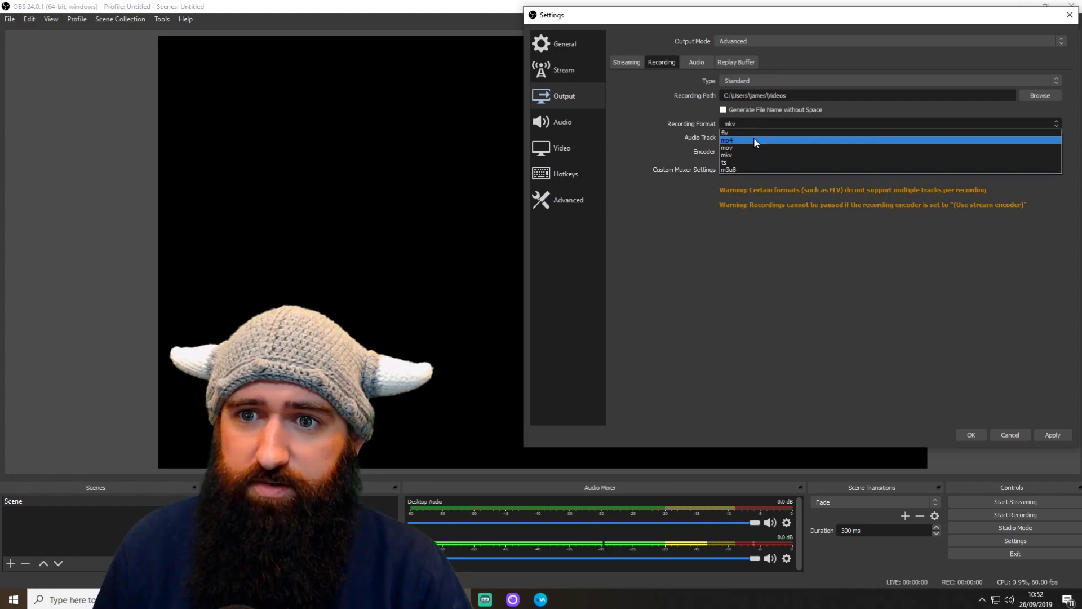
{"action": "left_click", "coordinate": [753, 140]}
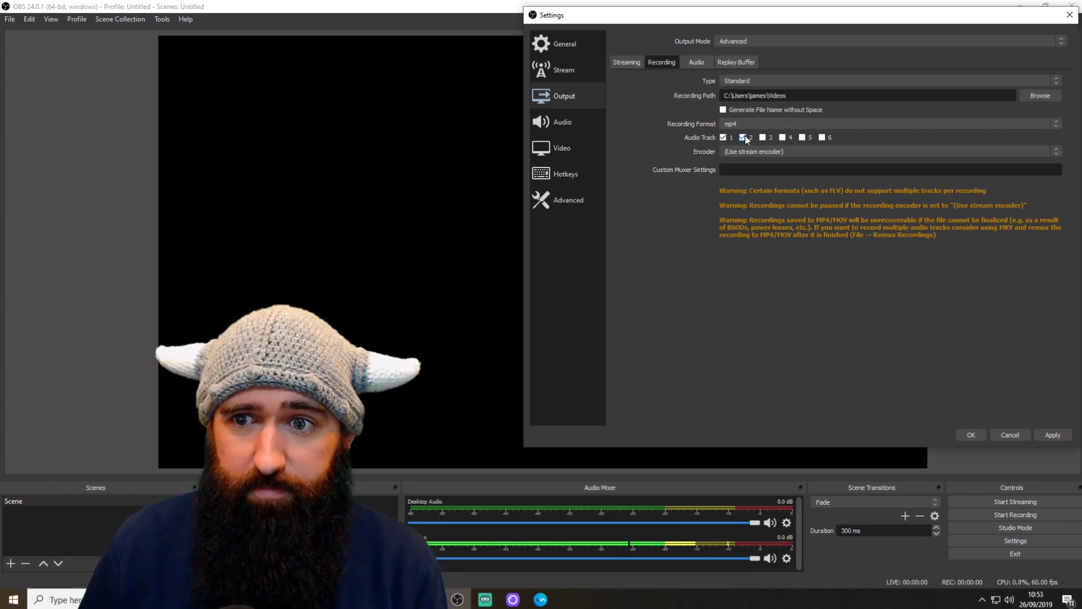
Enter the audio track names MAIN and MUSIC on the Audio tab, then return to Recording
{"action": "left_click", "coordinate": [696, 64]}
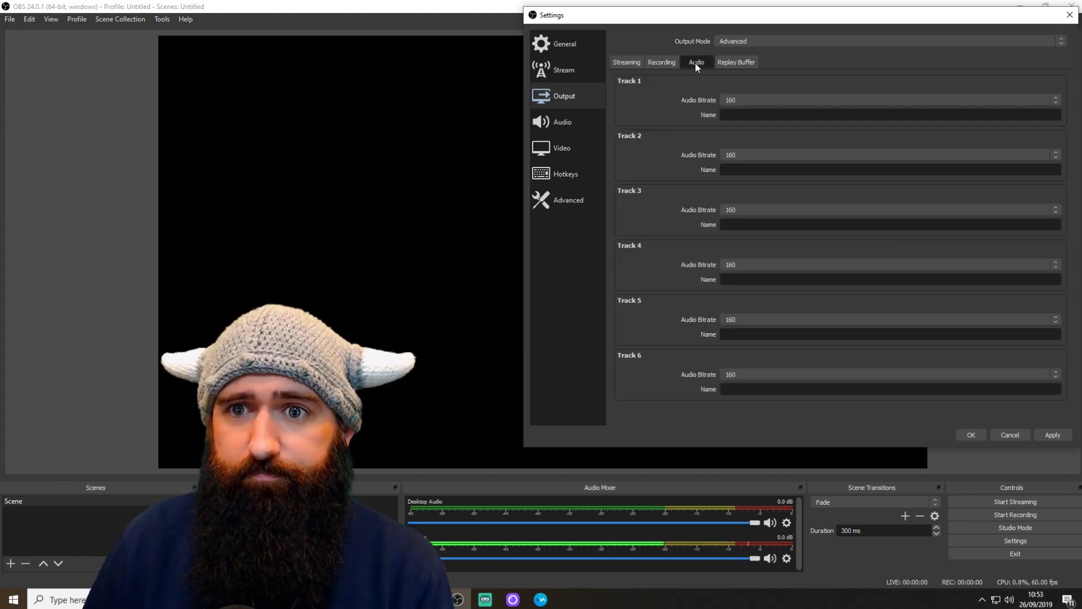
{"action": "left_click", "coordinate": [733, 114]}
{"action": "type", "text": "MAIN"}
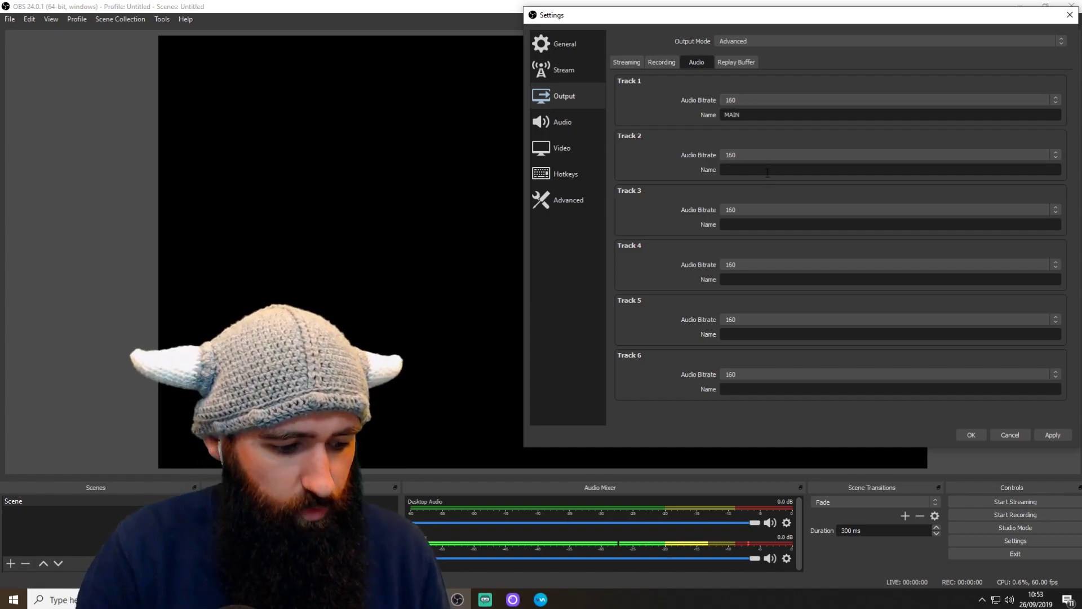
{"action": "type", "text": "MUSIC"}
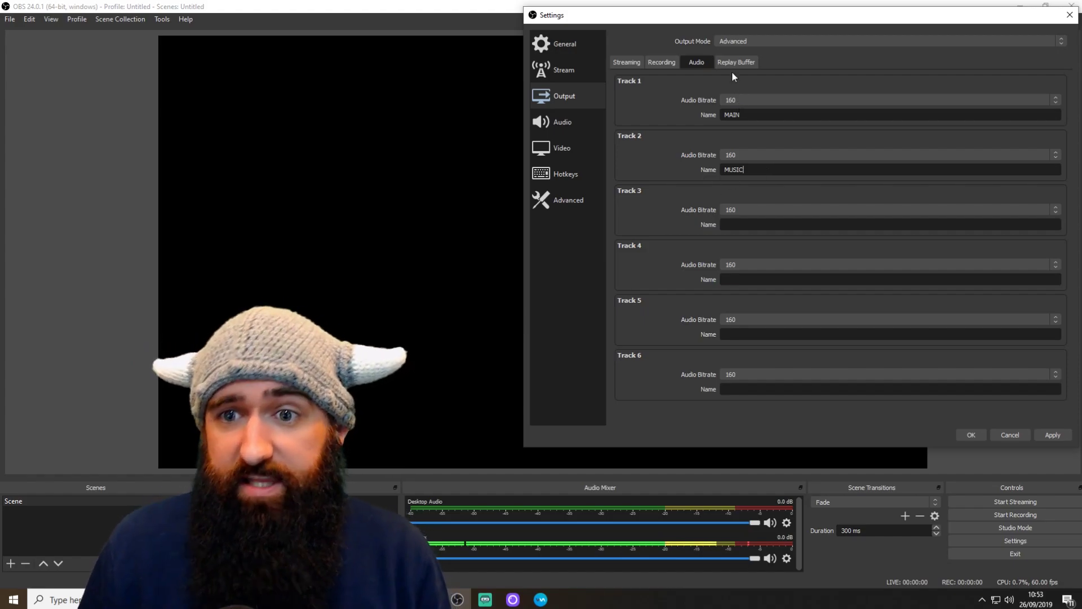
{"action": "left_click", "coordinate": [664, 63]}
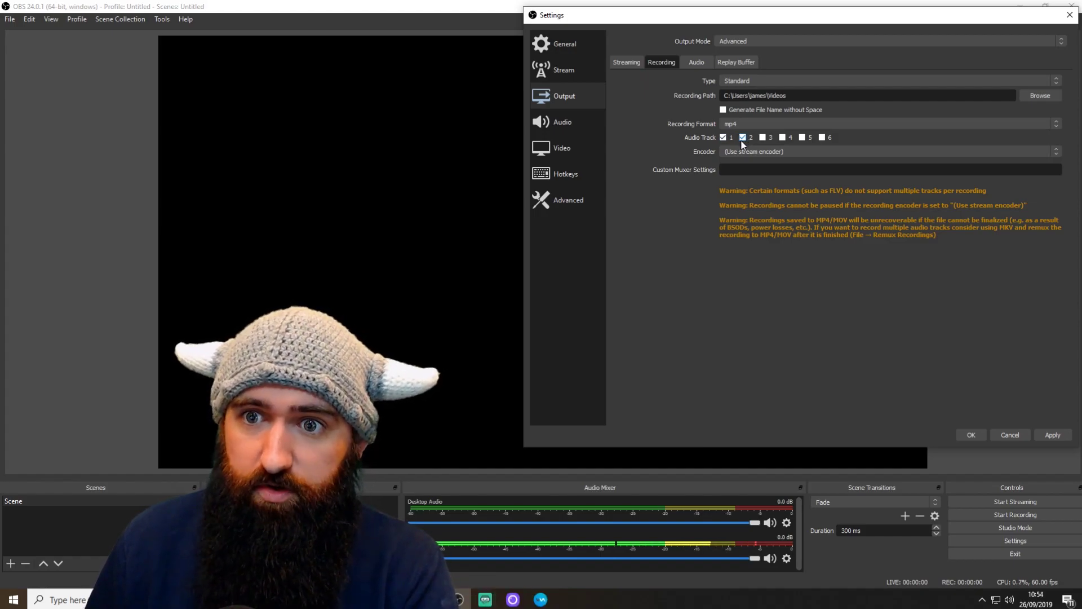
Toggle Audio Track 3 on and back off, review the track names, then apply and confirm
{"action": "left_click", "coordinate": [763, 138]}
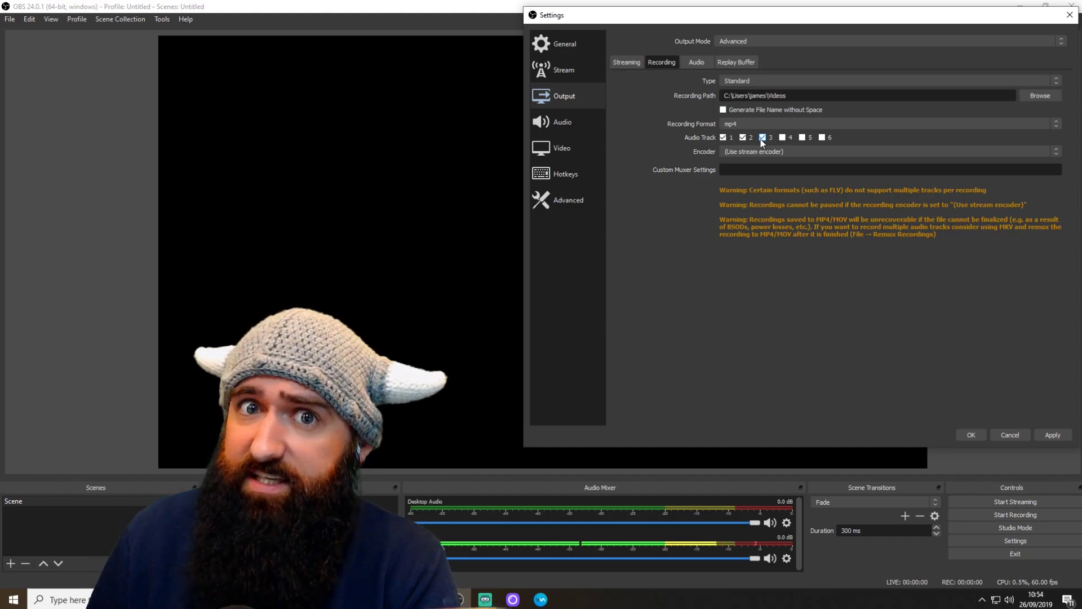
{"action": "left_click", "coordinate": [762, 138]}
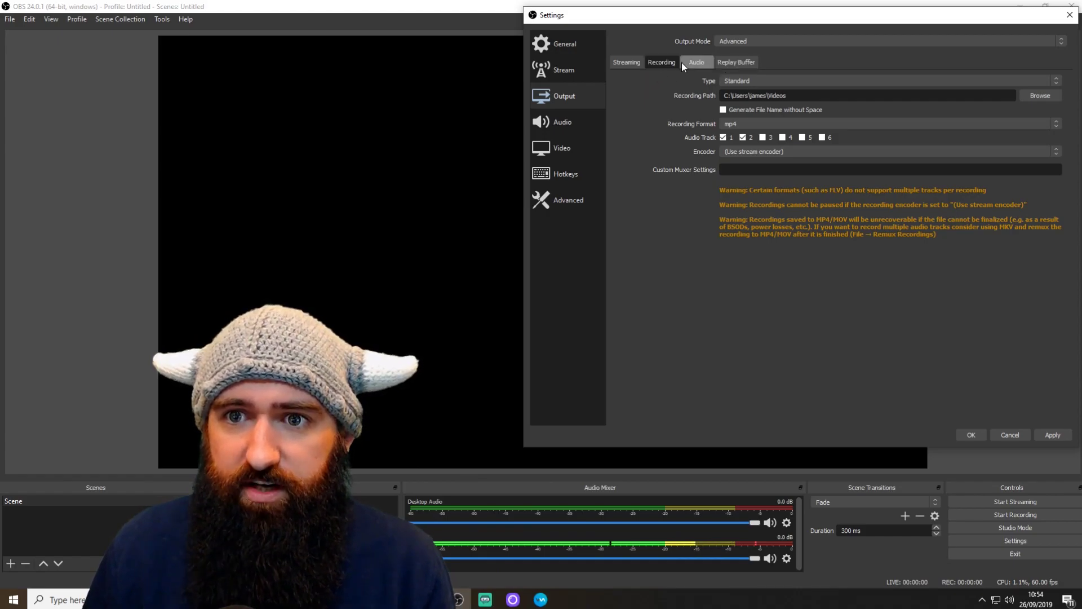
{"action": "left_click", "coordinate": [696, 62]}
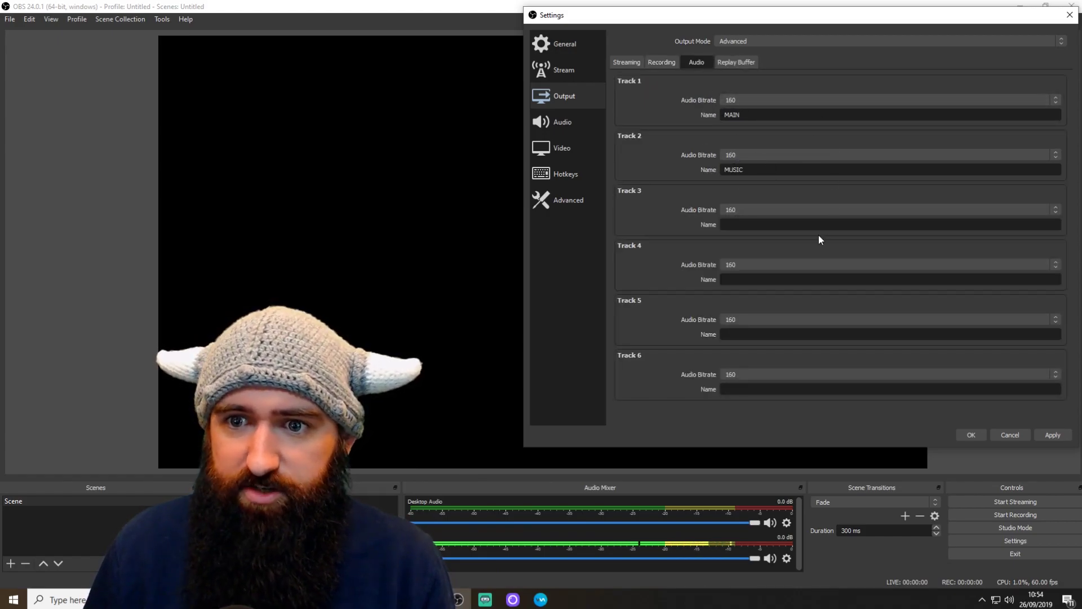
{"action": "left_click", "coordinate": [1040, 434]}
{"action": "left_click", "coordinate": [977, 431]}
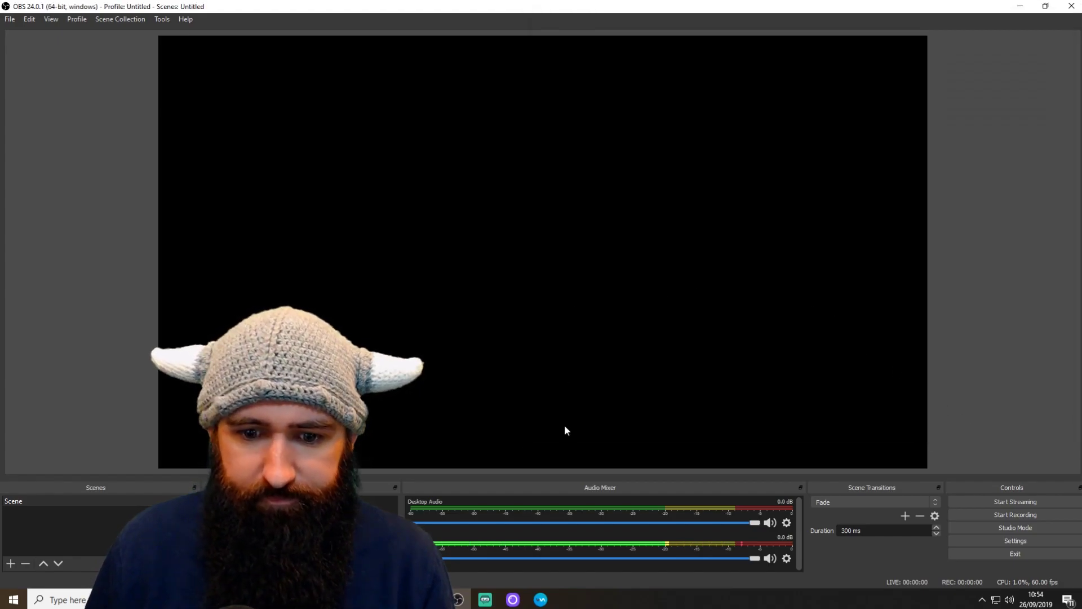
{"action": "mouse_move", "coordinate": [485, 599]}
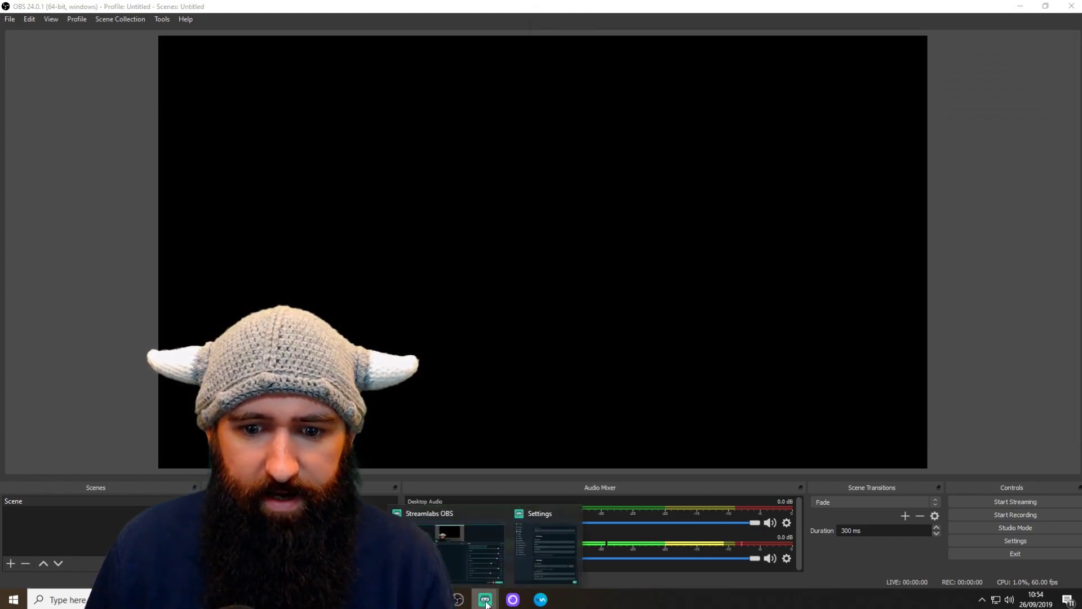
{"action": "left_click", "coordinate": [461, 566]}
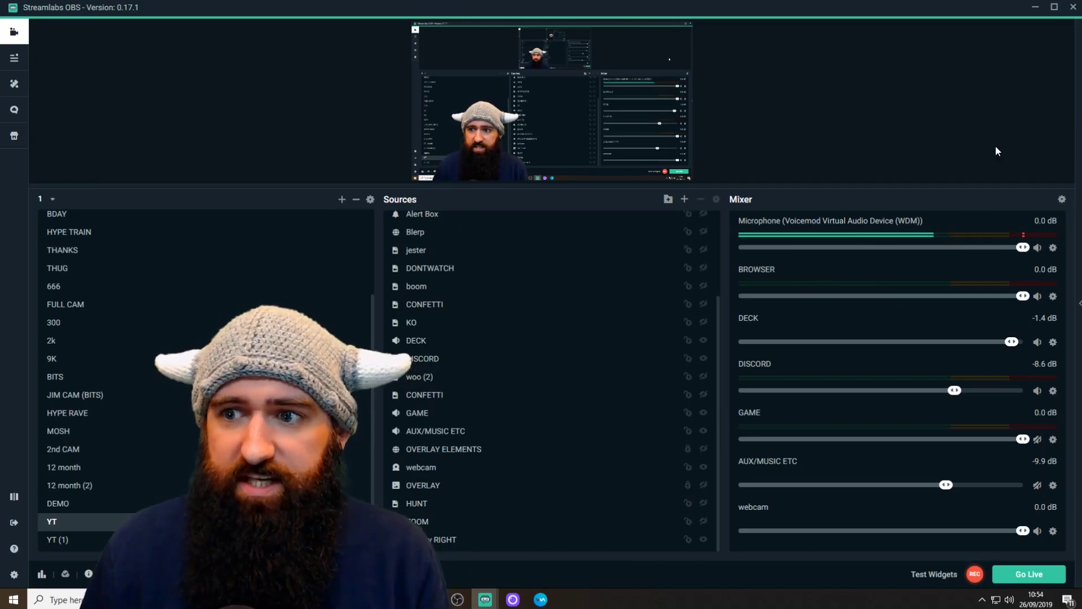
{"action": "left_click", "coordinate": [1062, 200]}
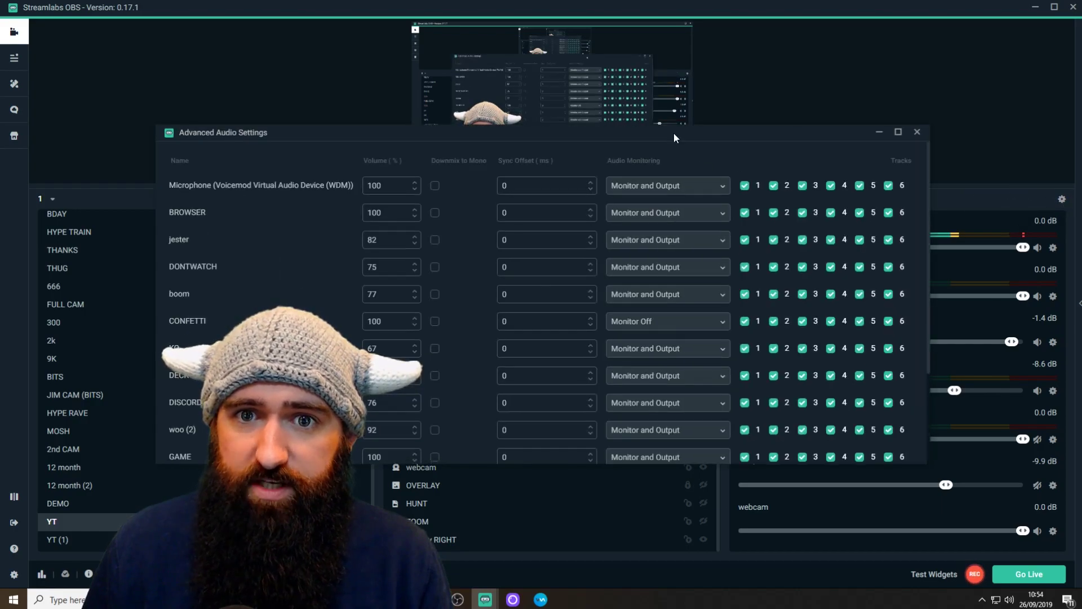
{"action": "left_click_drag", "start_coordinate": [674, 133], "coordinate": [781, 16]}
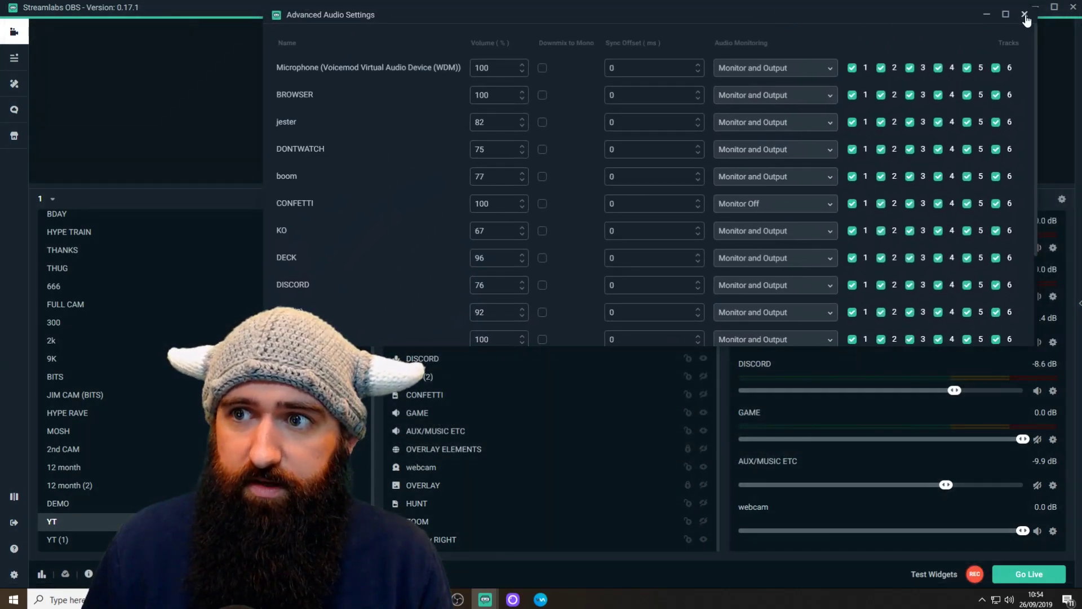
{"action": "left_click", "coordinate": [1026, 19]}
{"action": "left_click", "coordinate": [458, 599]}
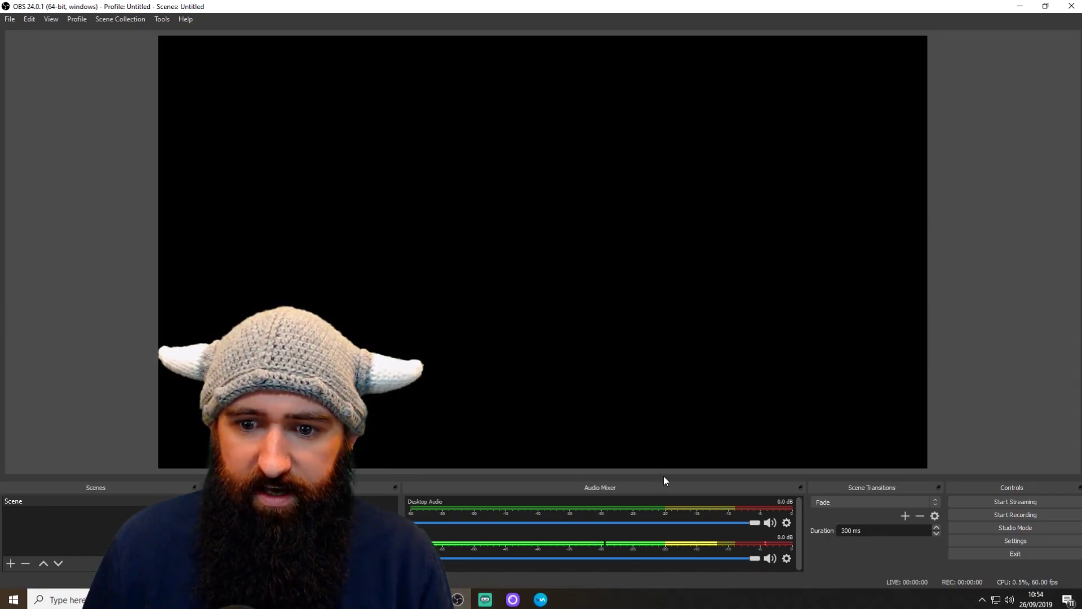
{"action": "right_click", "coordinate": [752, 535]}
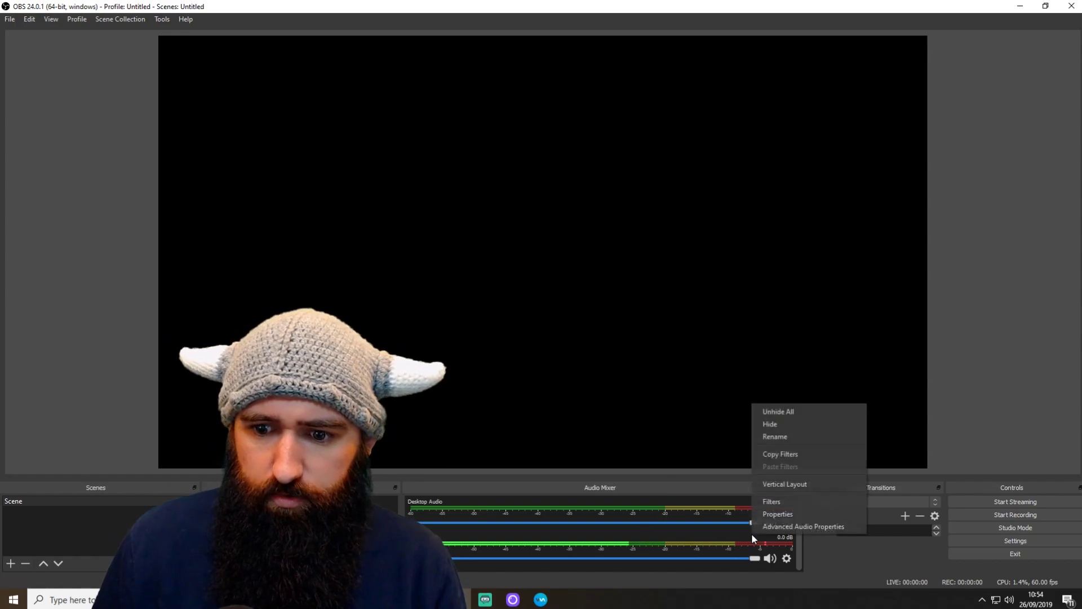
{"action": "left_click", "coordinate": [782, 517]}
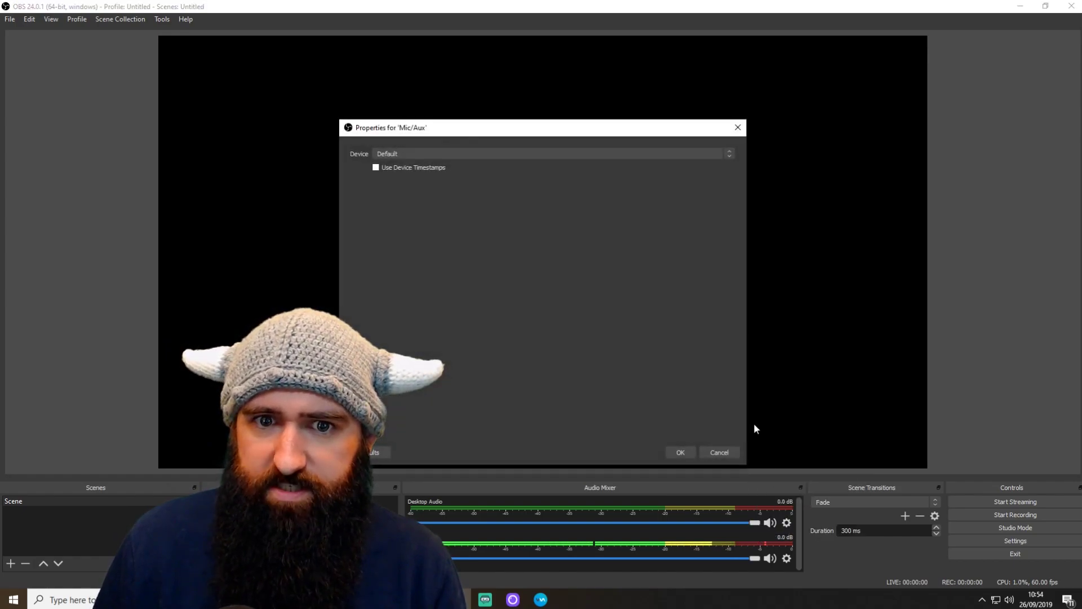
{"action": "left_click", "coordinate": [738, 125]}
{"action": "right_click", "coordinate": [741, 530]}
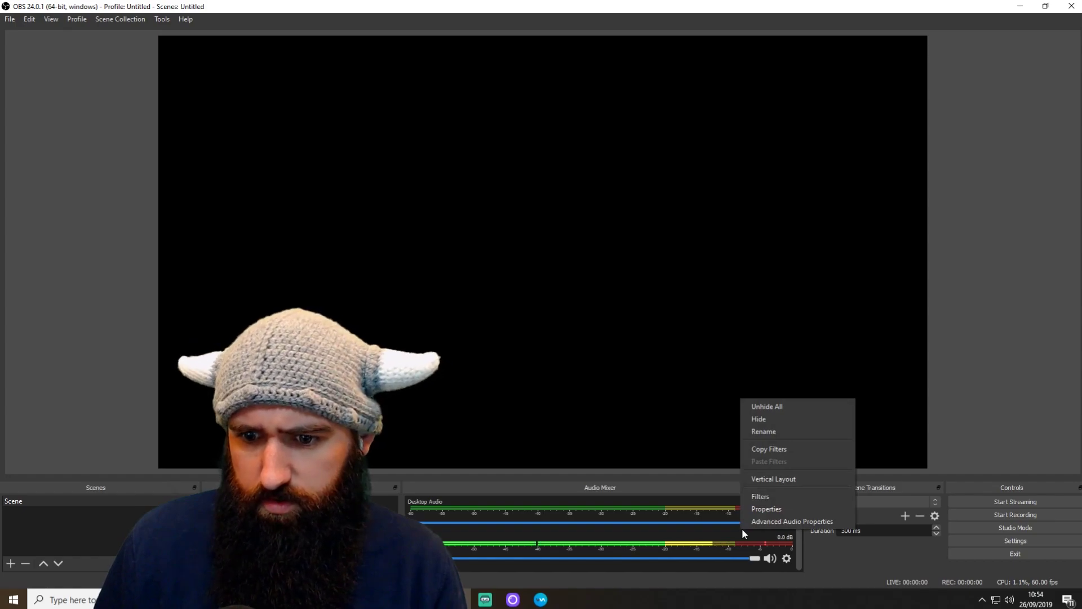
{"action": "left_click", "coordinate": [763, 523]}
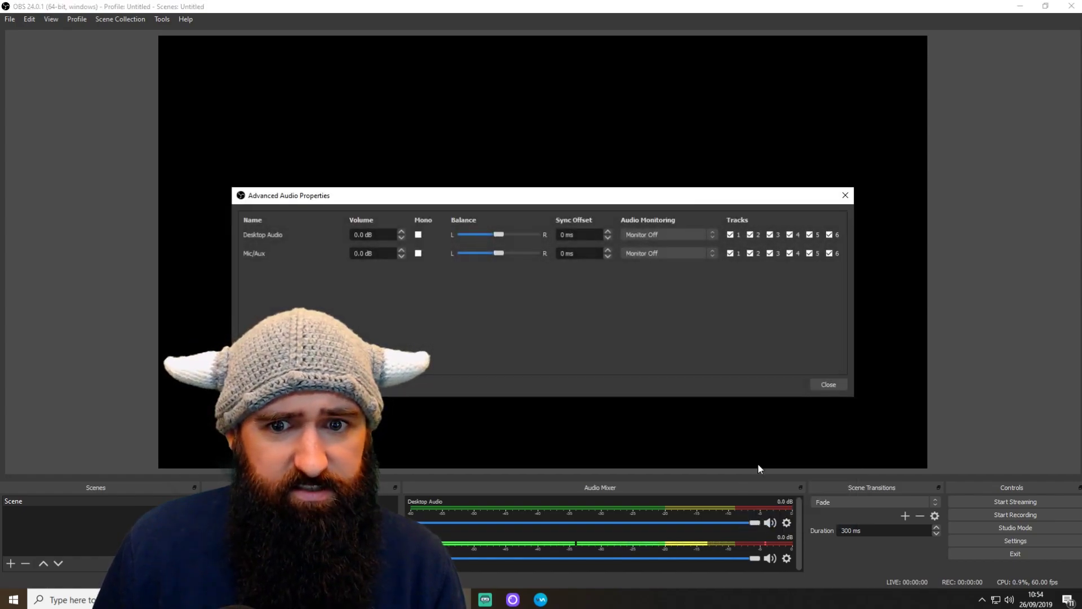
{"action": "left_click_drag", "start_coordinate": [765, 162], "coordinate": [878, 79]}
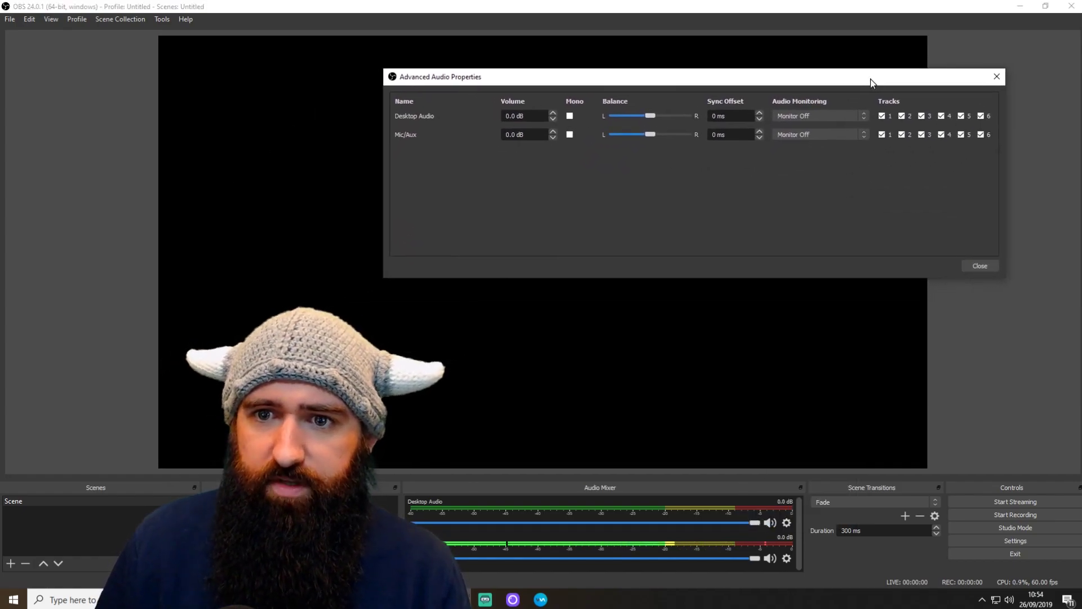
{"action": "left_click", "coordinate": [998, 78]}
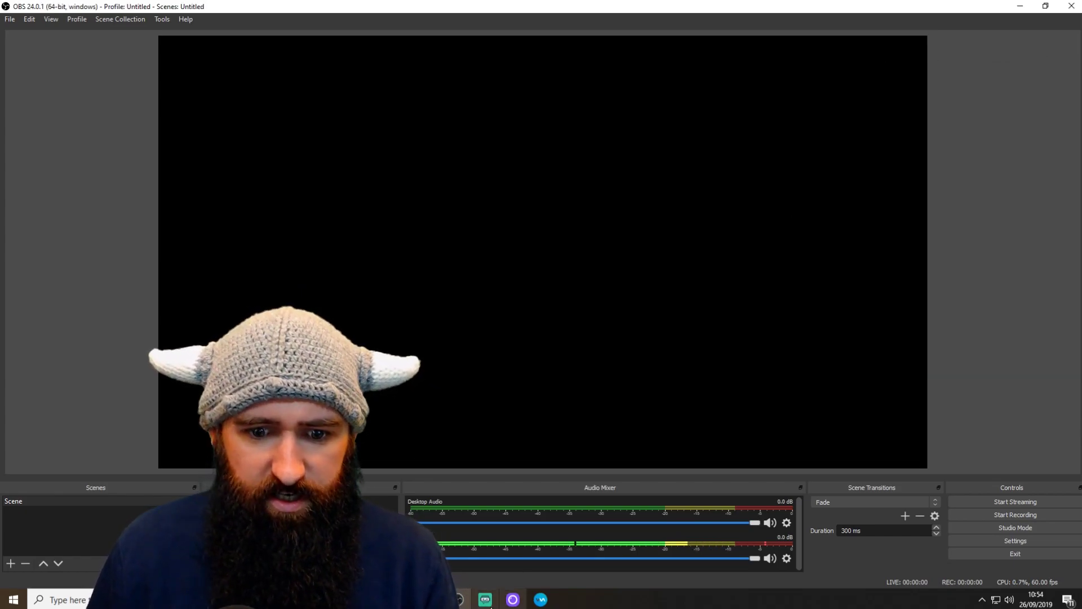
Open Streamlabs' Advanced Audio Settings from the Mixer gear and review each source's track checkboxes
{"action": "left_click", "coordinate": [484, 599]}
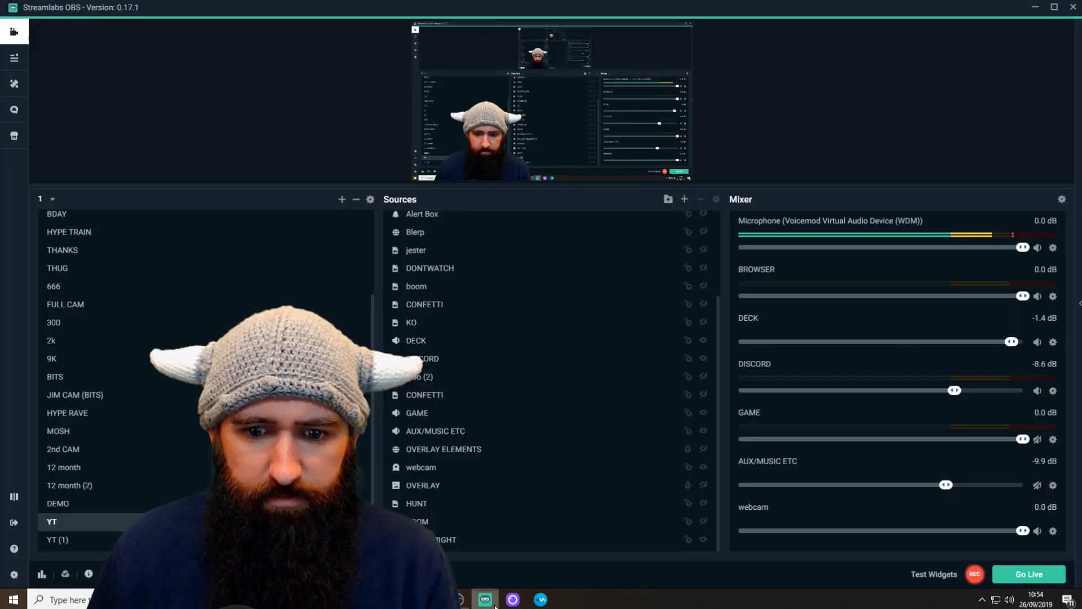
{"action": "left_click", "coordinate": [1062, 199]}
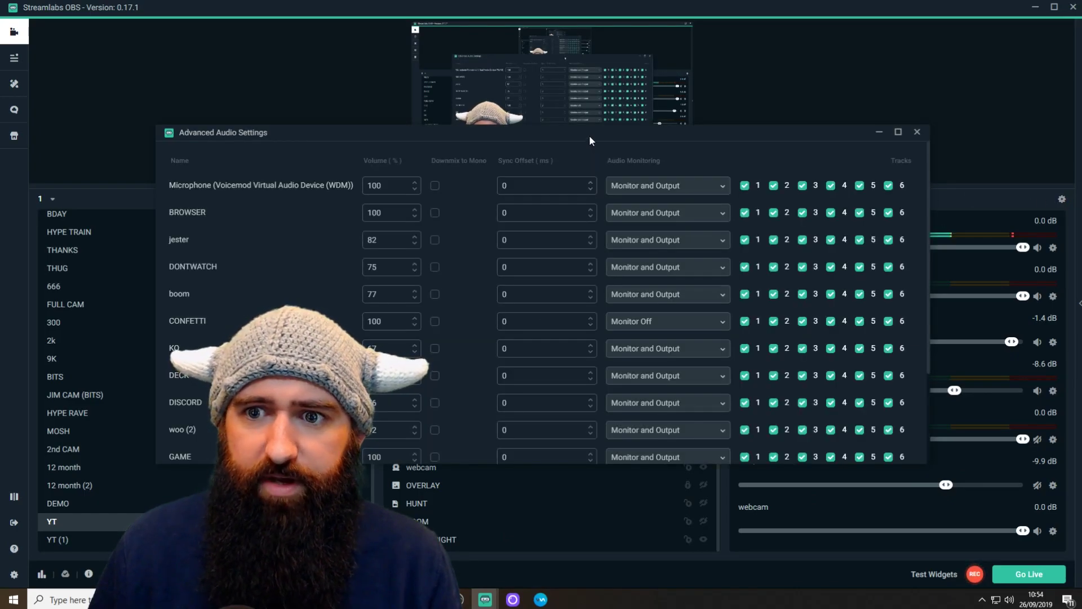
{"action": "left_click_drag", "start_coordinate": [589, 134], "coordinate": [936, 84]}
{"action": "scroll", "coordinate": [667, 199], "scroll_direction": "down", "scroll_amount": 1}
{"action": "scroll", "coordinate": [668, 195], "scroll_direction": "down", "scroll_amount": 2}
{"action": "scroll", "coordinate": [669, 196], "scroll_direction": "up", "scroll_amount": 3}
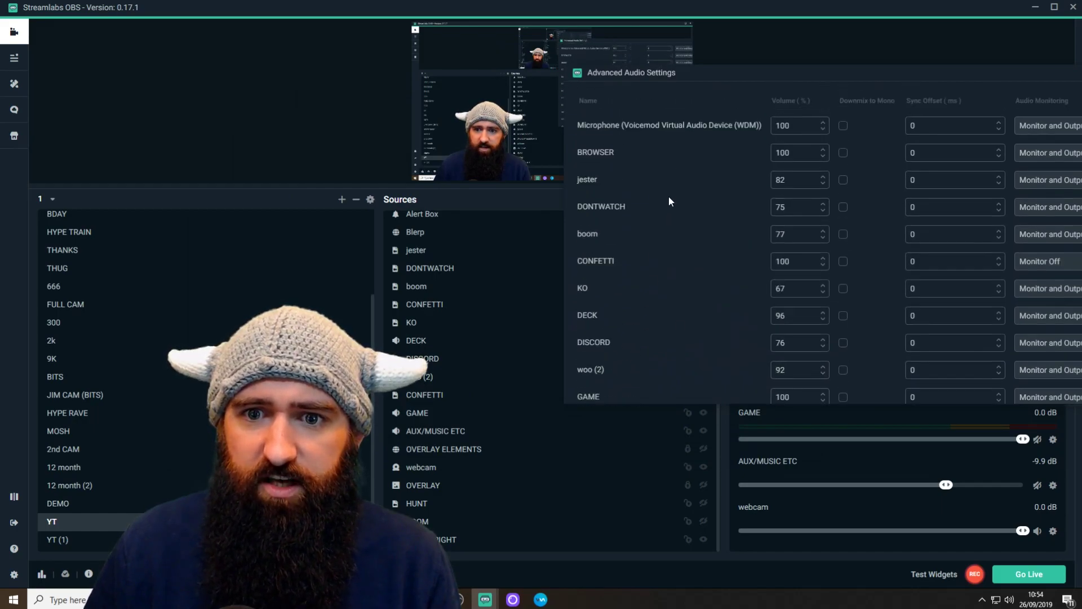
{"action": "left_click_drag", "start_coordinate": [854, 72], "coordinate": [626, 31]}
{"action": "scroll", "coordinate": [473, 226], "scroll_direction": "down", "scroll_amount": 2}
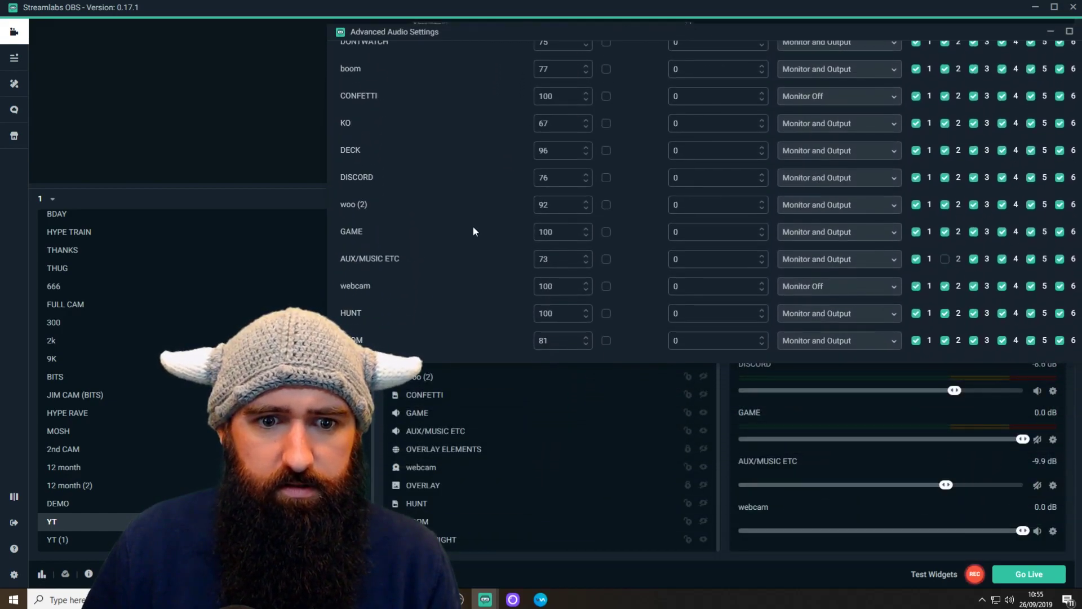
{"action": "left_click_drag", "start_coordinate": [524, 30], "coordinate": [523, 297]}
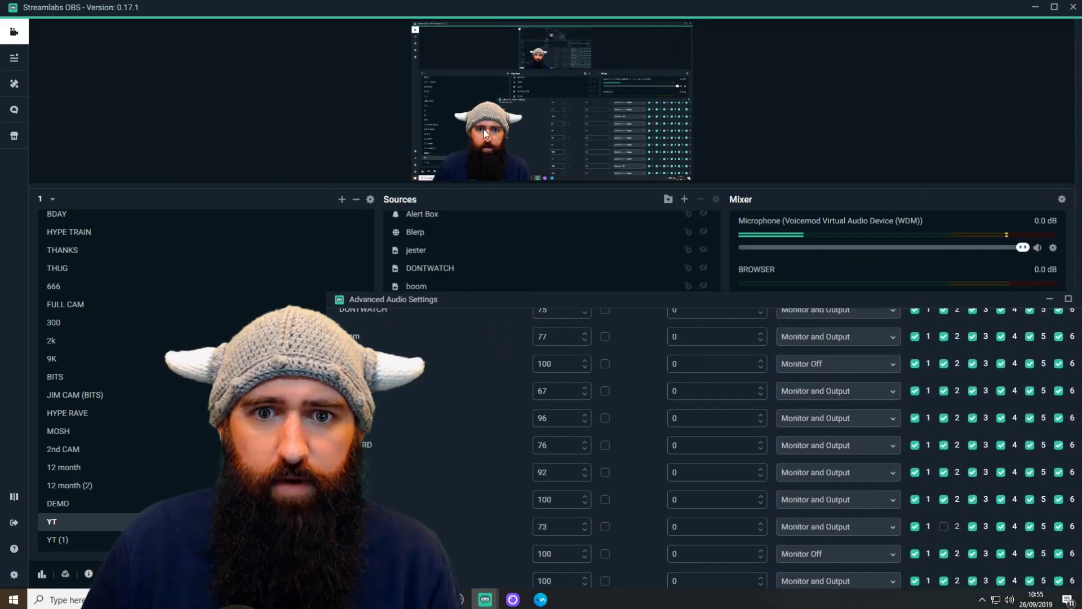
Select the webcam source and drag its overlay left in the scene preview
{"action": "scroll", "coordinate": [472, 254], "scroll_direction": "up", "scroll_amount": 3}
{"action": "left_click", "coordinate": [414, 218]}
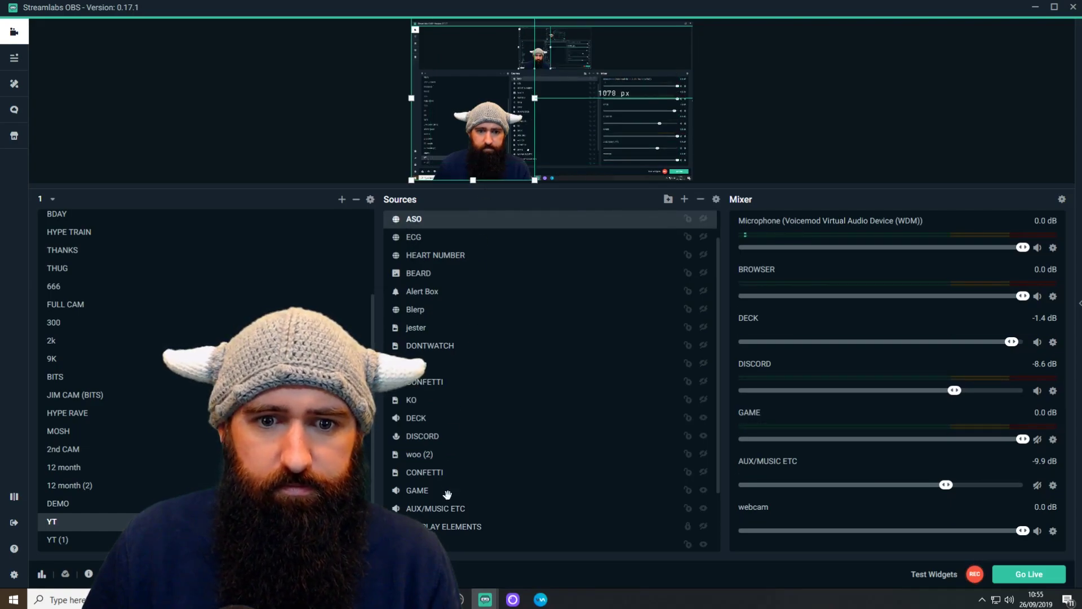
{"action": "scroll", "coordinate": [447, 494], "scroll_direction": "down", "scroll_amount": 2}
{"action": "left_click", "coordinate": [430, 467]}
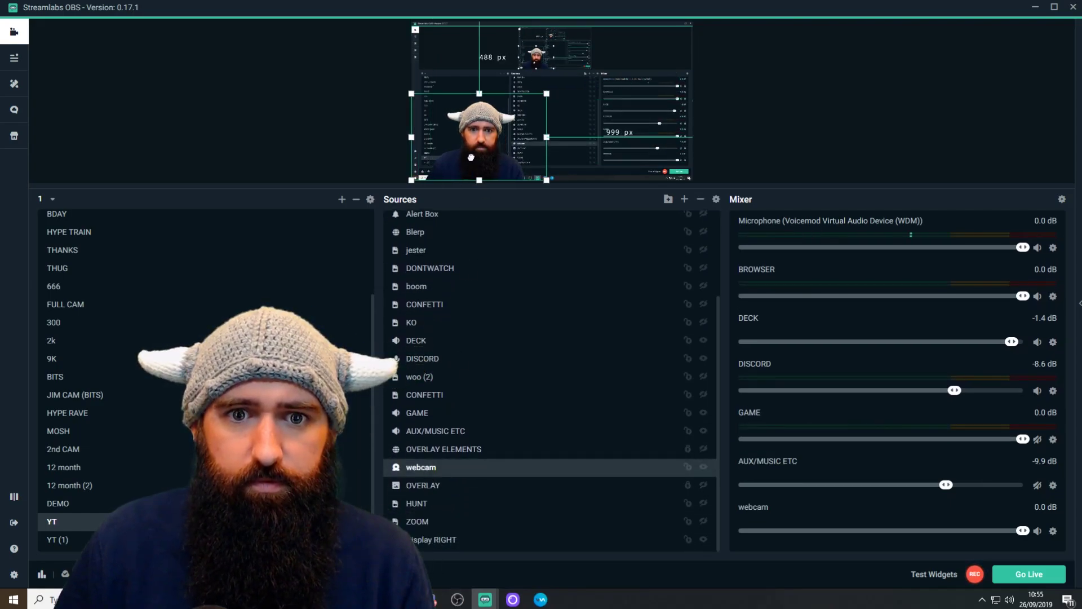
{"action": "left_click_drag", "start_coordinate": [470, 158], "coordinate": [424, 158]}
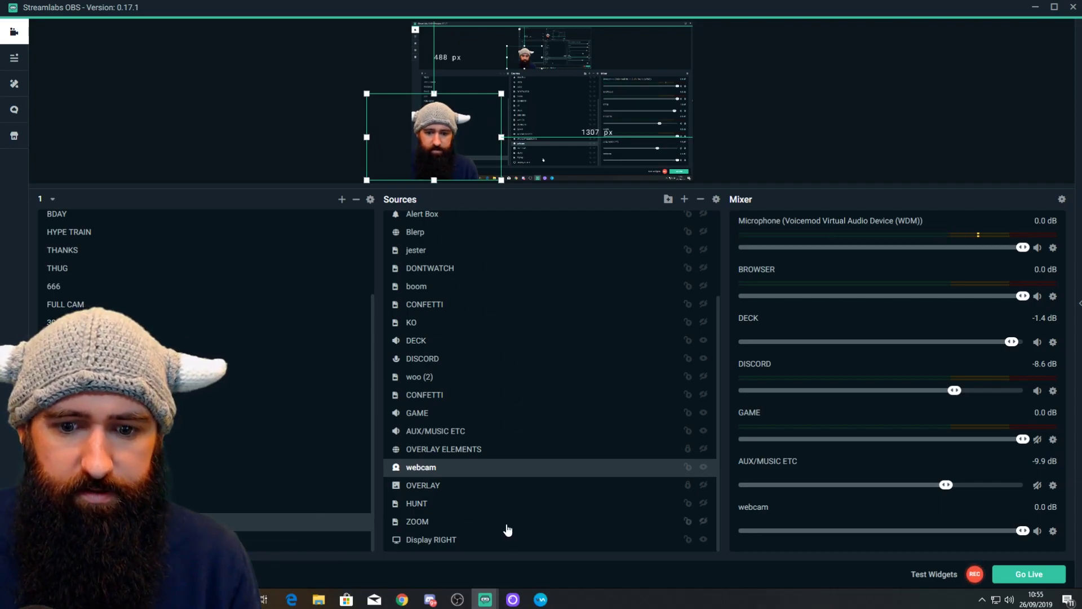
Put DISCORD back on track 2, toggle woo (2)'s track 1, then close Advanced Audio Settings
{"action": "mouse_move", "coordinate": [485, 599]}
{"action": "left_click", "coordinate": [547, 544]}
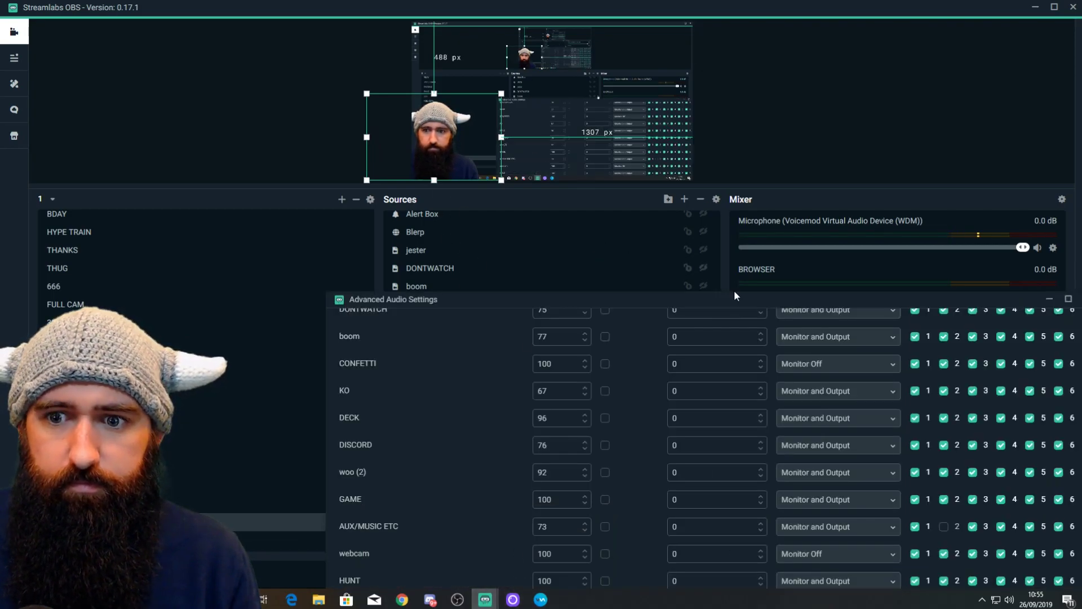
{"action": "left_click_drag", "start_coordinate": [734, 290], "coordinate": [787, 132]}
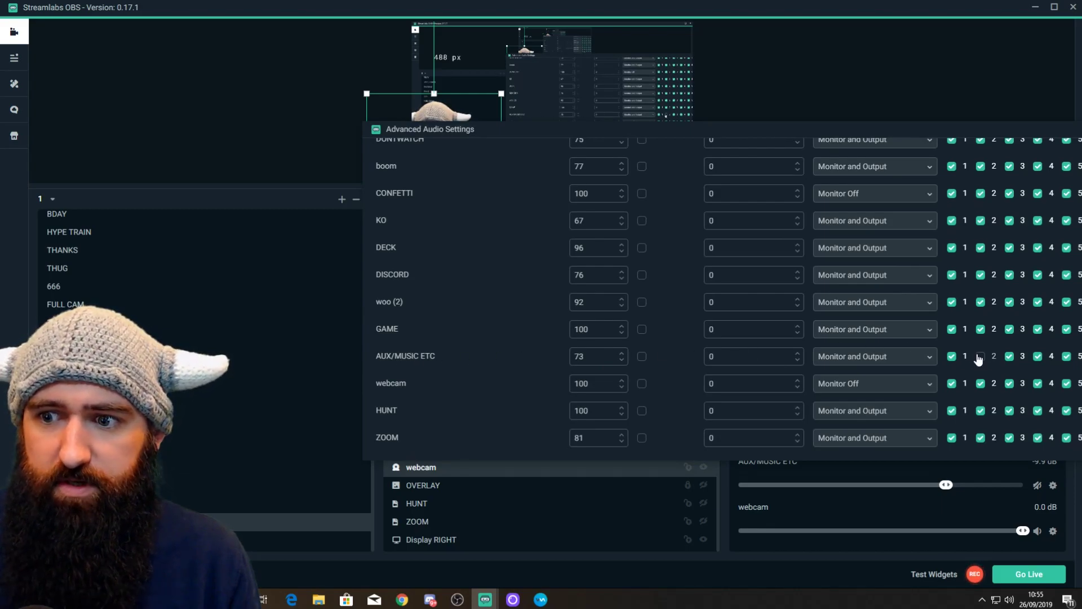
{"action": "left_click_drag", "start_coordinate": [1000, 128], "coordinate": [956, 123]}
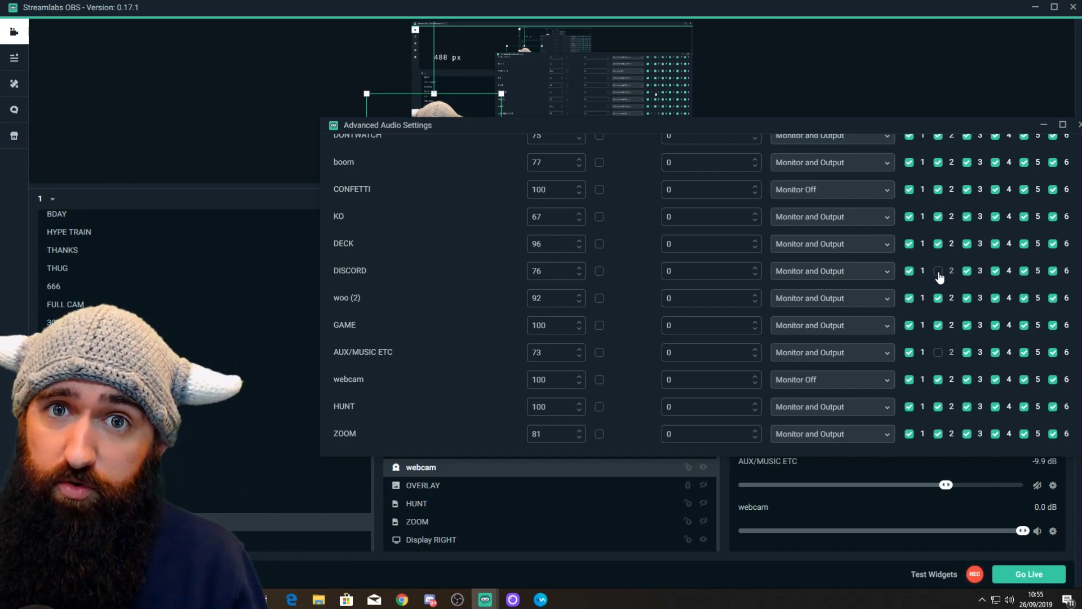
{"action": "left_click", "coordinate": [938, 271]}
{"action": "mouse_move", "coordinate": [1009, 123]}
{"action": "left_mouse_down"}
{"action": "mouse_move", "coordinate": [989, 120]}
{"action": "mouse_move", "coordinate": [1005, 109]}
{"action": "left_mouse_up"}
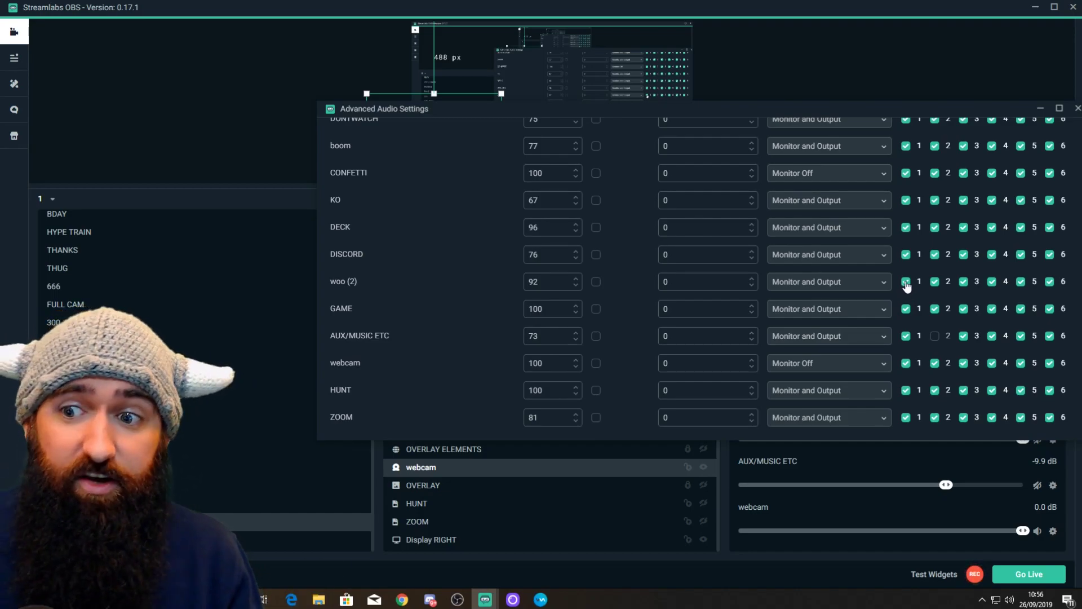
{"action": "left_click", "coordinate": [906, 282]}
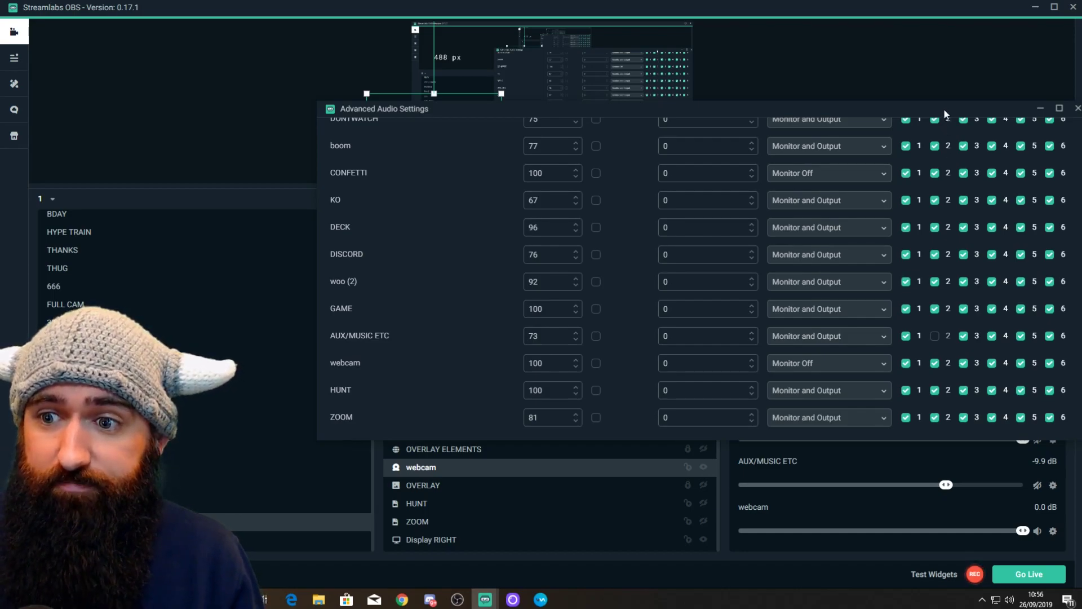
{"action": "left_click_drag", "start_coordinate": [945, 113], "coordinate": [762, 115]}
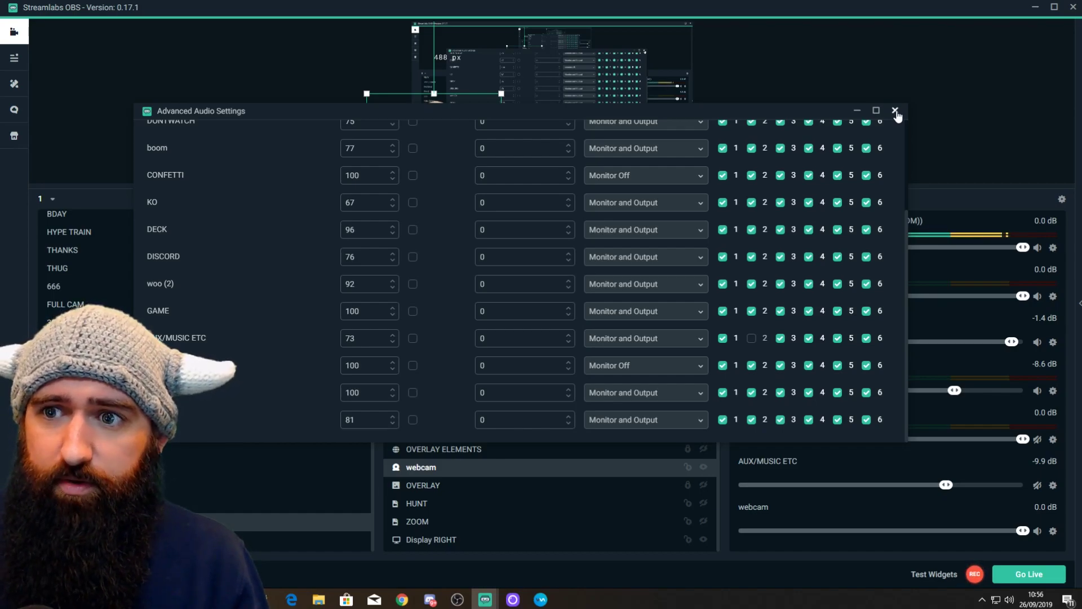
{"action": "left_click", "coordinate": [895, 111]}
Nudge the webcam overlay right, then launch Pretzel from a Start menu search for 'pre'
{"action": "left_click_drag", "start_coordinate": [441, 139], "coordinate": [465, 139]}
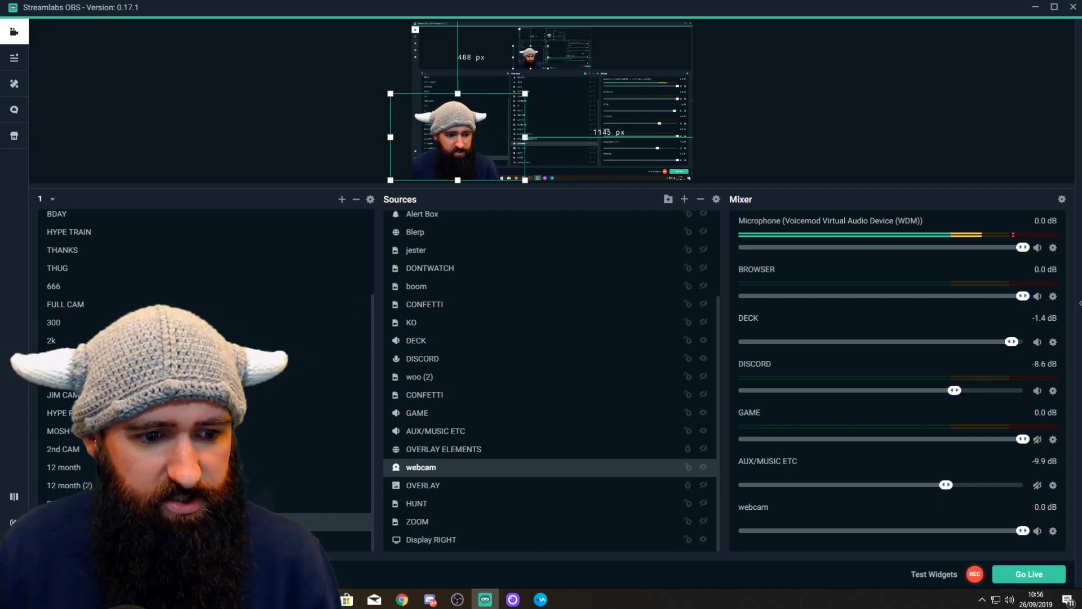
{"action": "key", "text": "super"}
{"action": "type", "text": "p"}
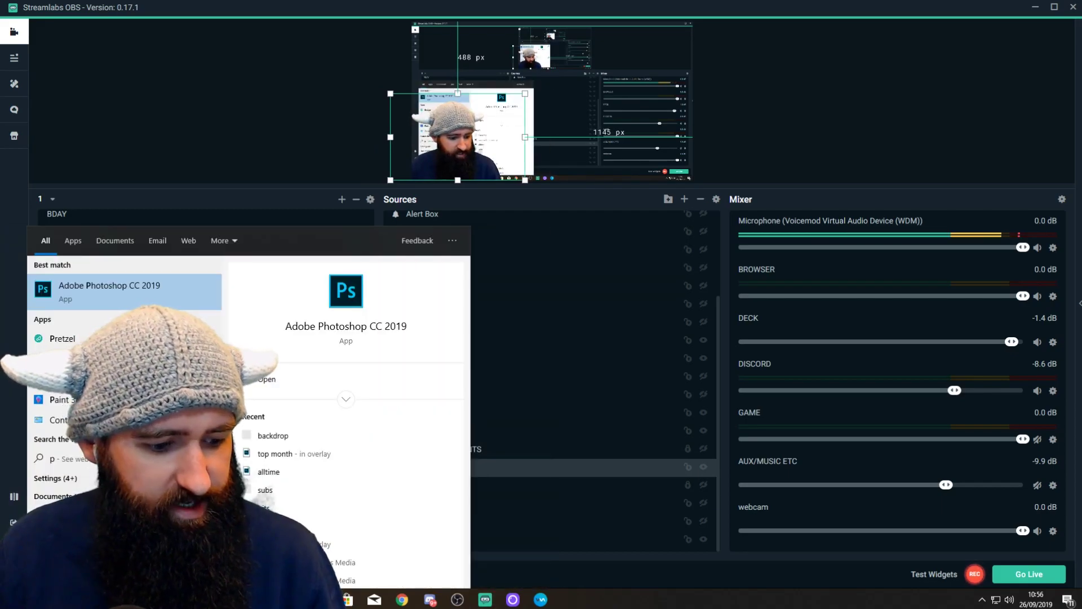
{"action": "type", "text": "re"}
{"action": "left_click", "coordinate": [83, 296]}
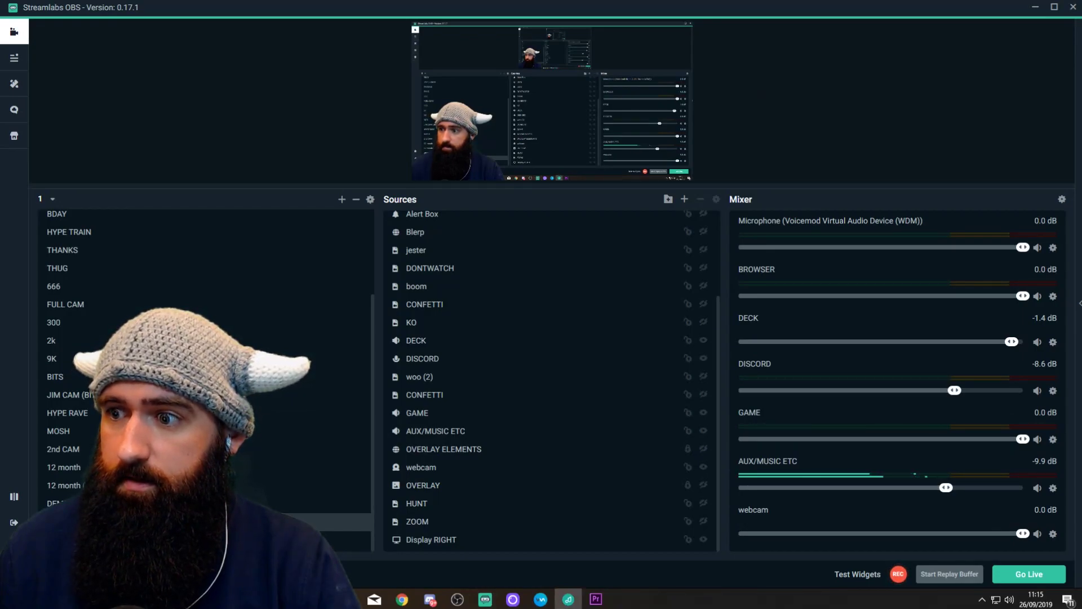
Move the Pretzel player window up and to the right of the preview
{"action": "left_click_drag", "start_coordinate": [830, 127], "coordinate": [892, 43]}
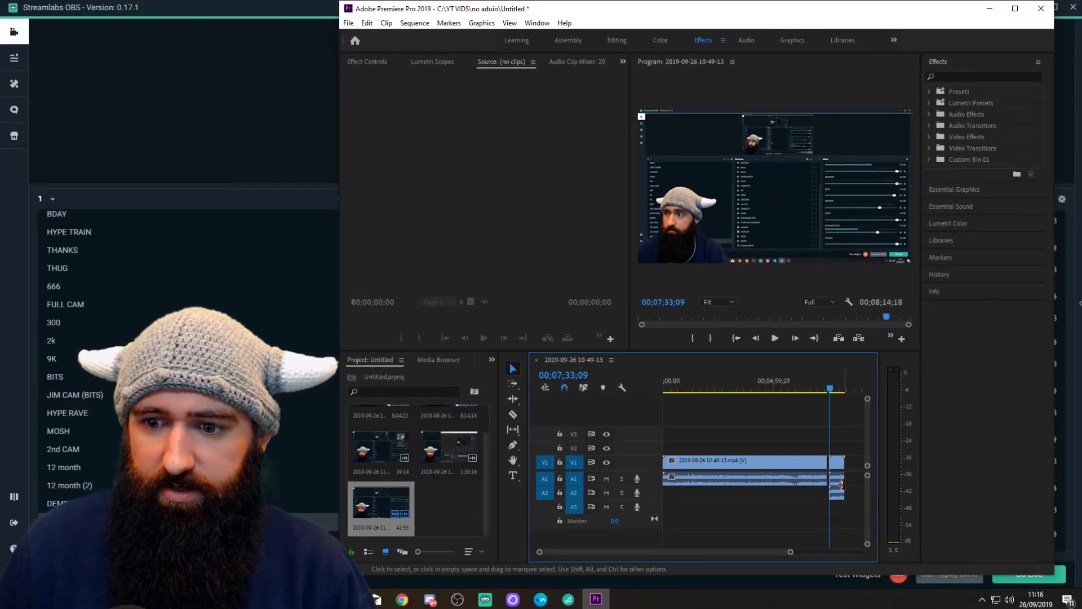
{"action": "left_click", "coordinate": [776, 338]}
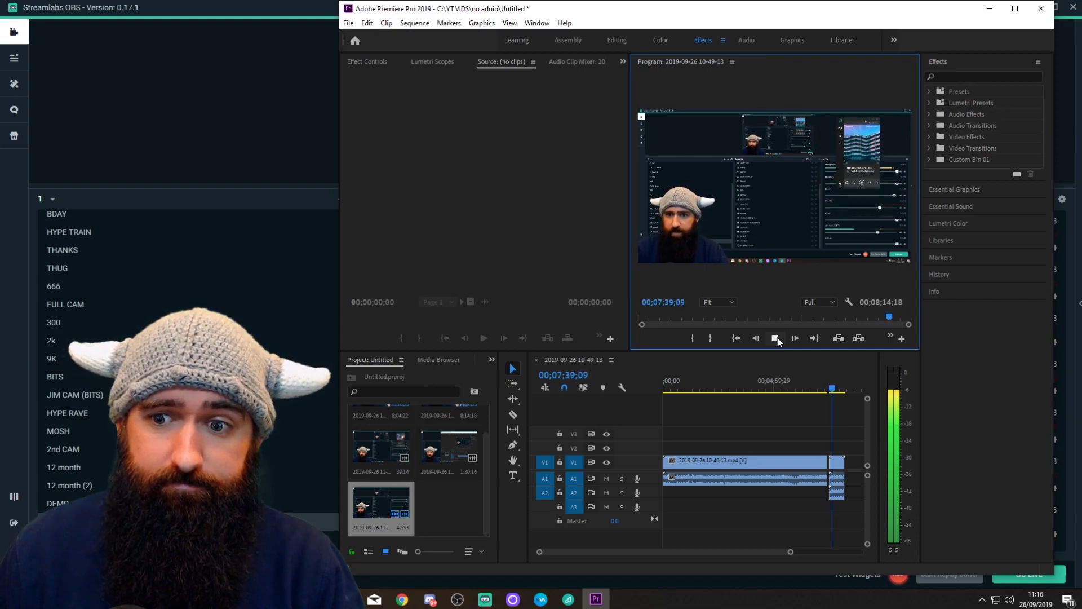
{"action": "left_click", "coordinate": [776, 339]}
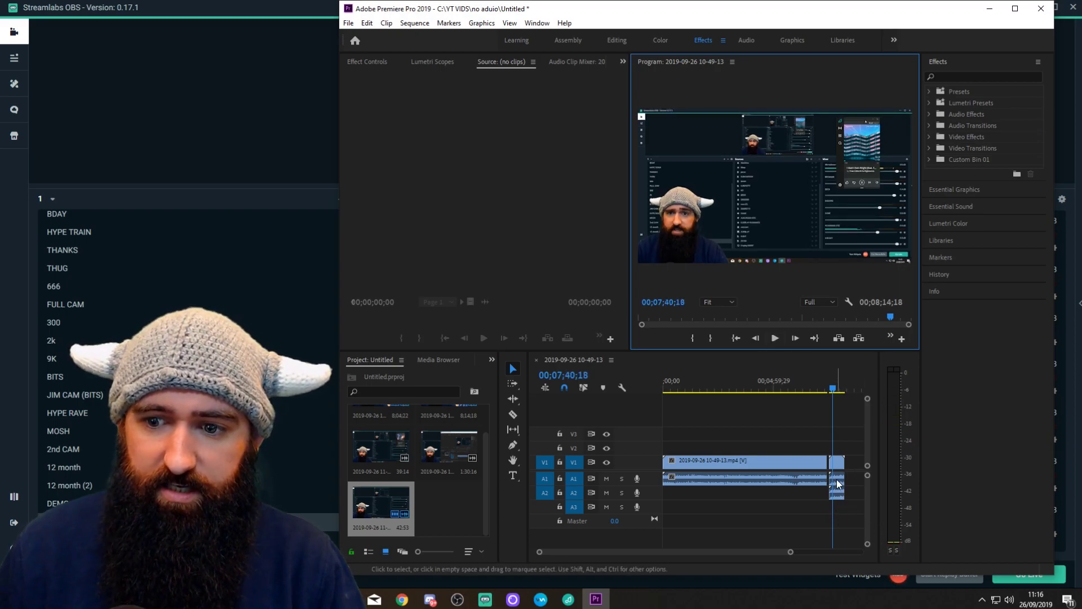
{"action": "left_click", "coordinate": [776, 339]}
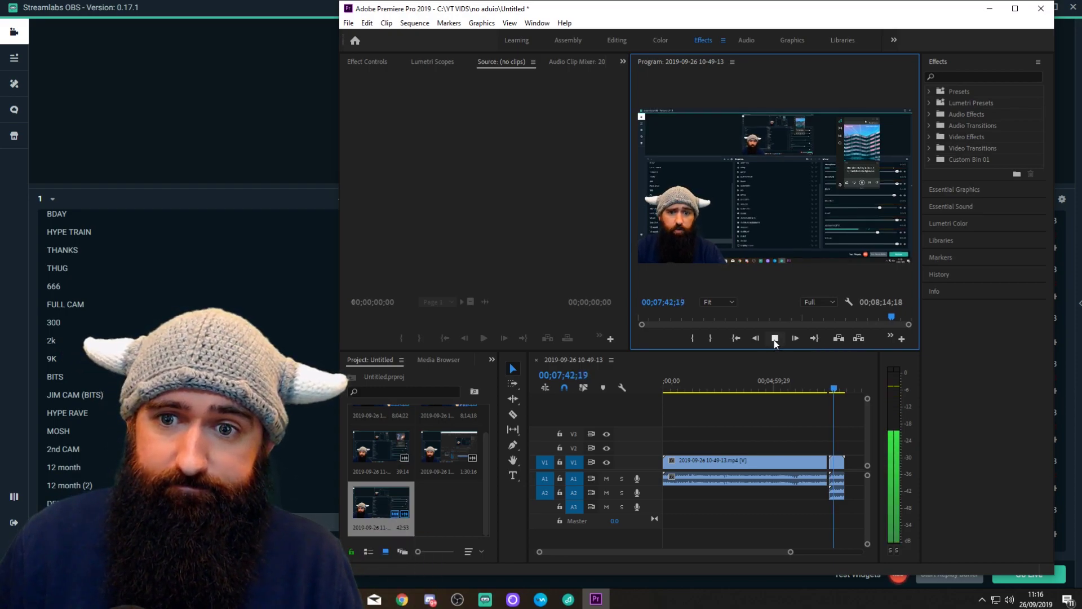
{"action": "left_click", "coordinate": [775, 338]}
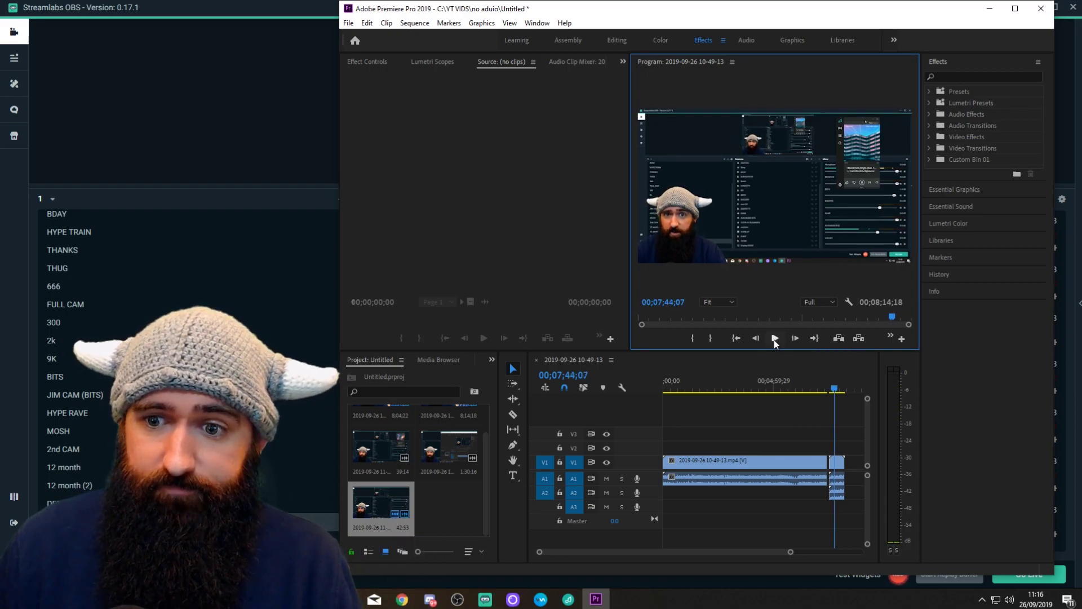
Delete the last A1 audio clip, then replay that section to hear only the A2 audio
{"action": "left_click", "coordinate": [842, 480]}
{"action": "key", "text": "Delete"}
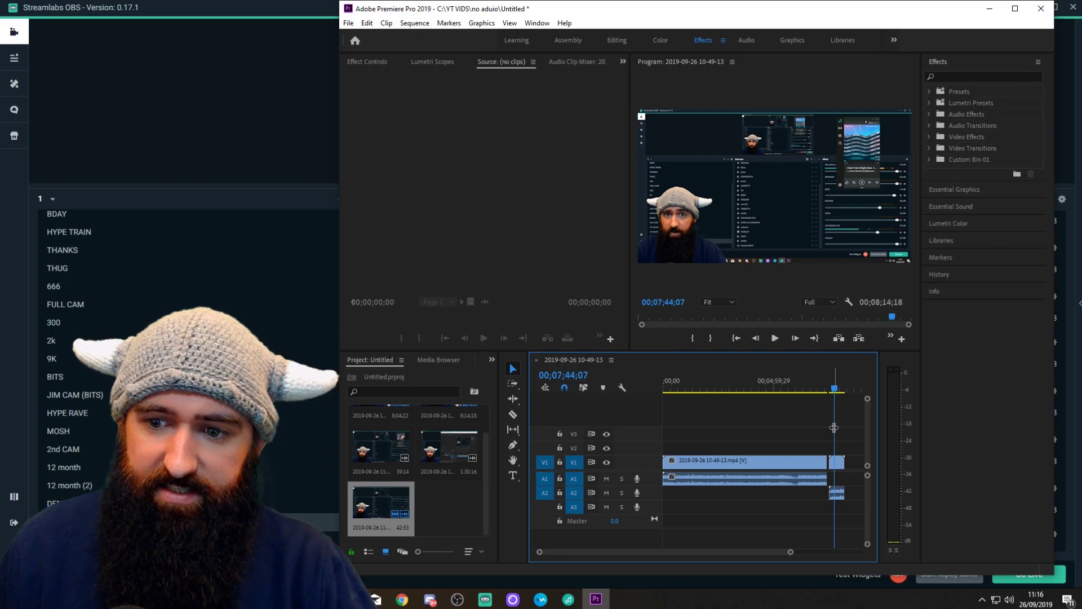
{"action": "key", "text": "Up"}
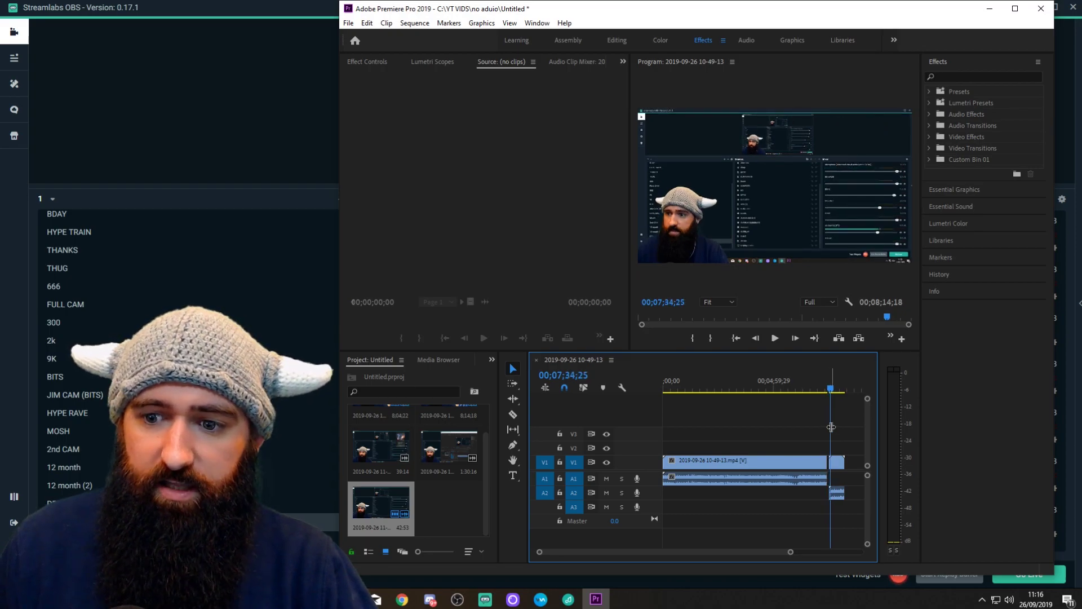
{"action": "left_click", "coordinate": [776, 338]}
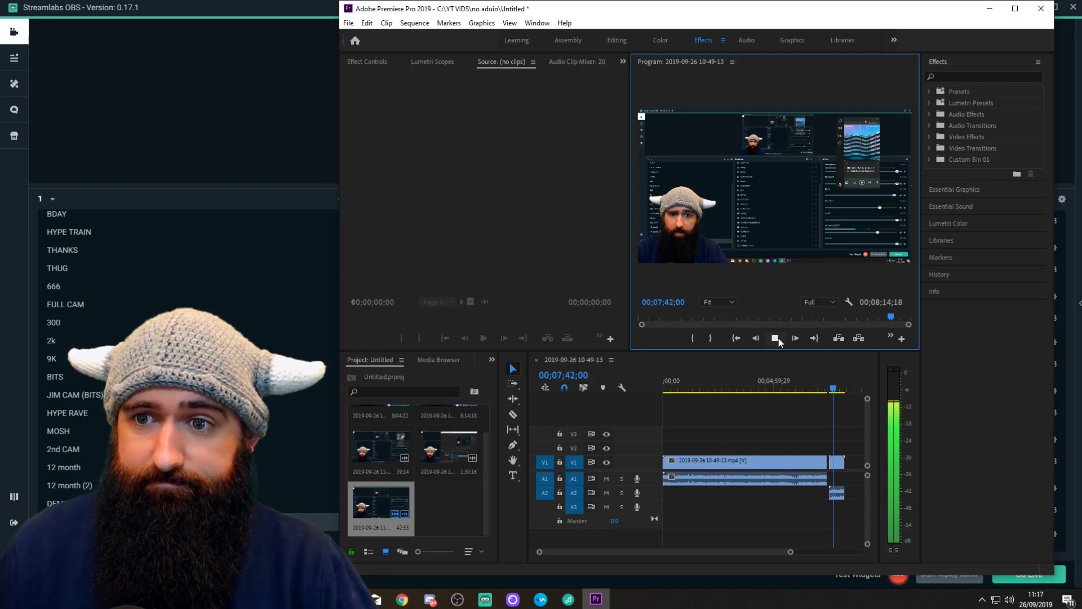
{"action": "left_click", "coordinate": [776, 339]}
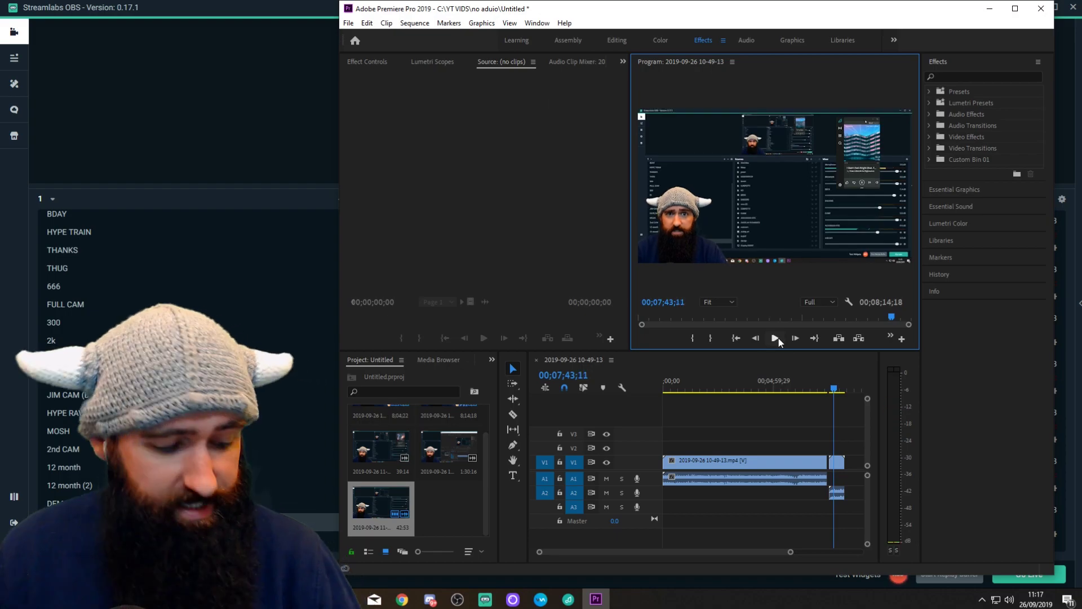
Minimize Premiere Pro to bring Streamlabs OBS back to the front
{"action": "left_click", "coordinate": [990, 9]}
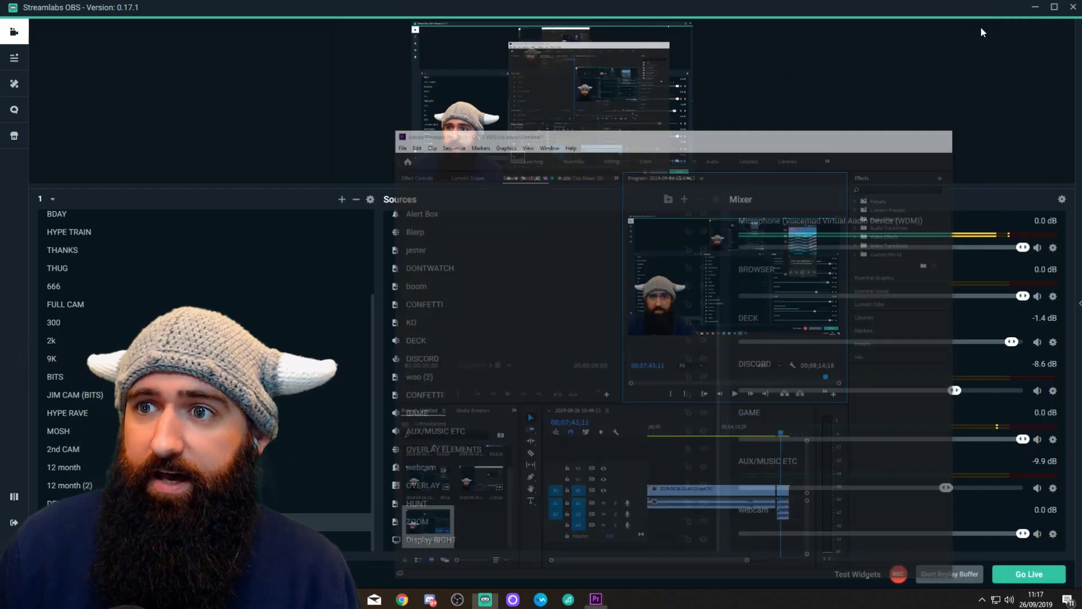